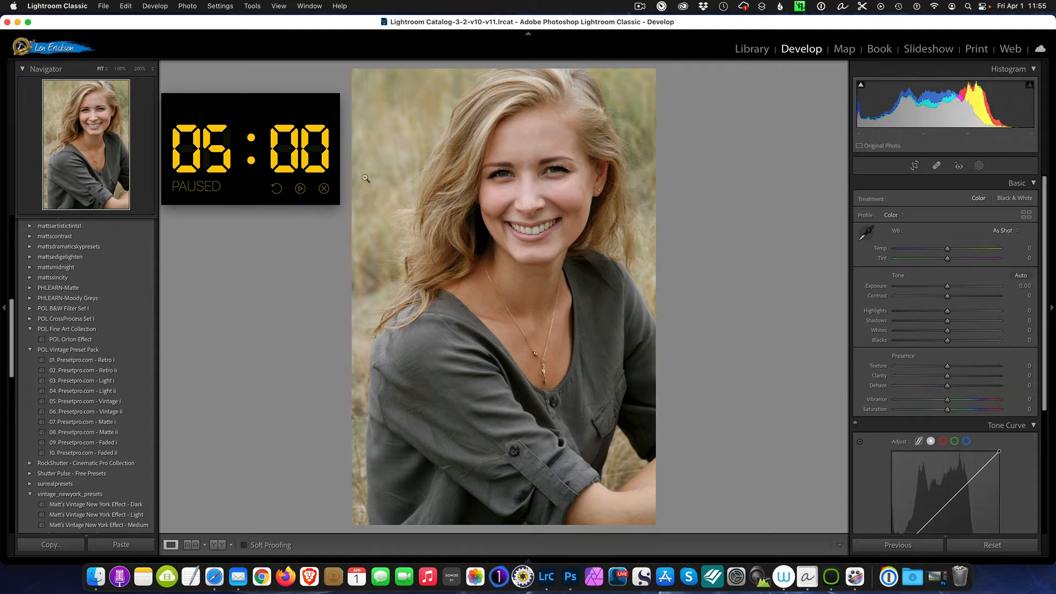
- Start the five-minute timer and examine the skin on the woman's face, chin and neck up close
click(300, 189)
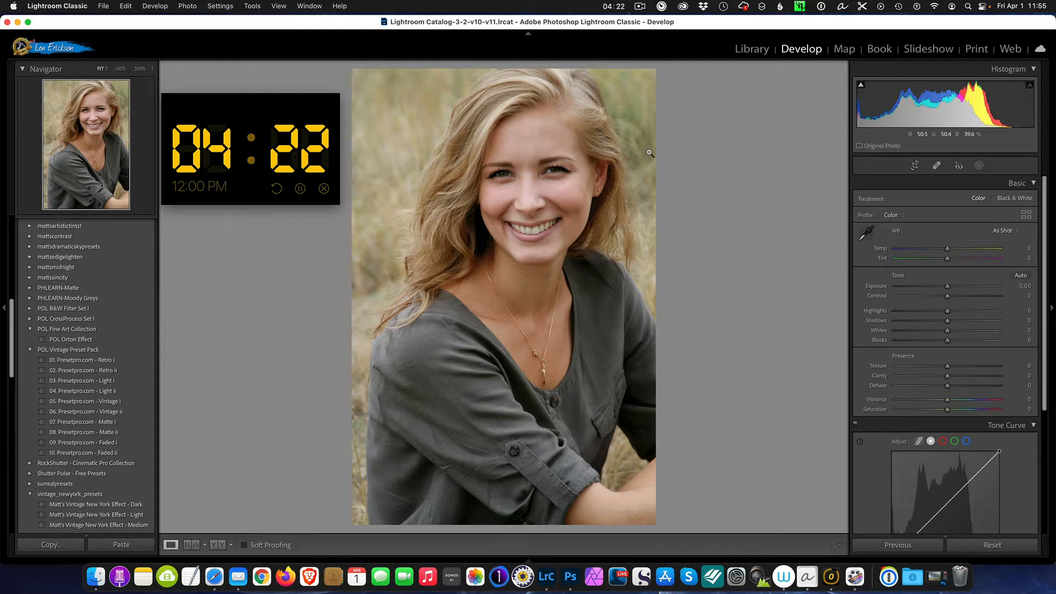
click(561, 180)
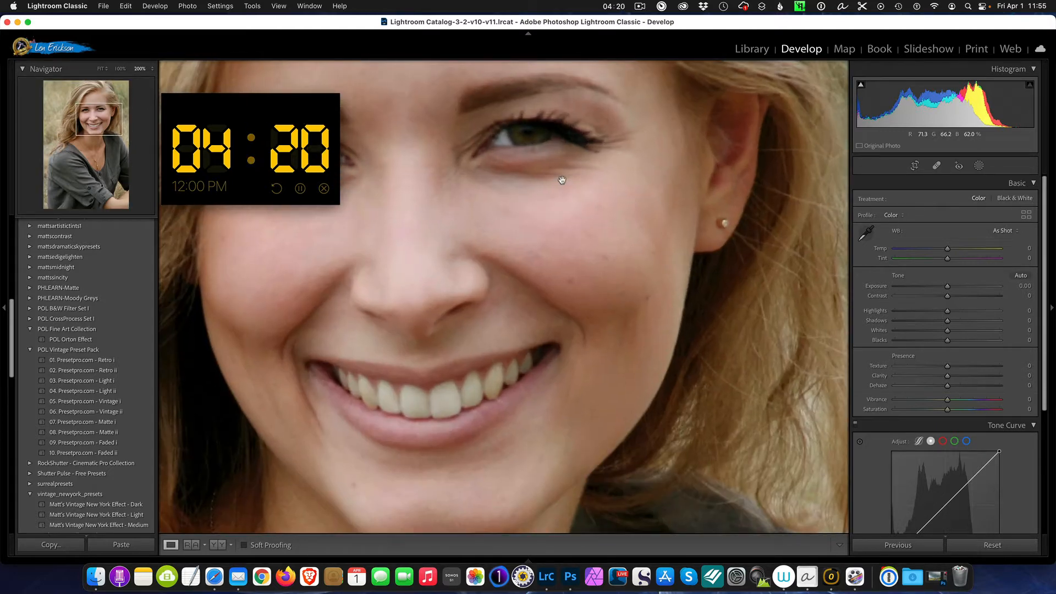
drag(444, 189, 554, 156)
drag(631, 266, 606, 187)
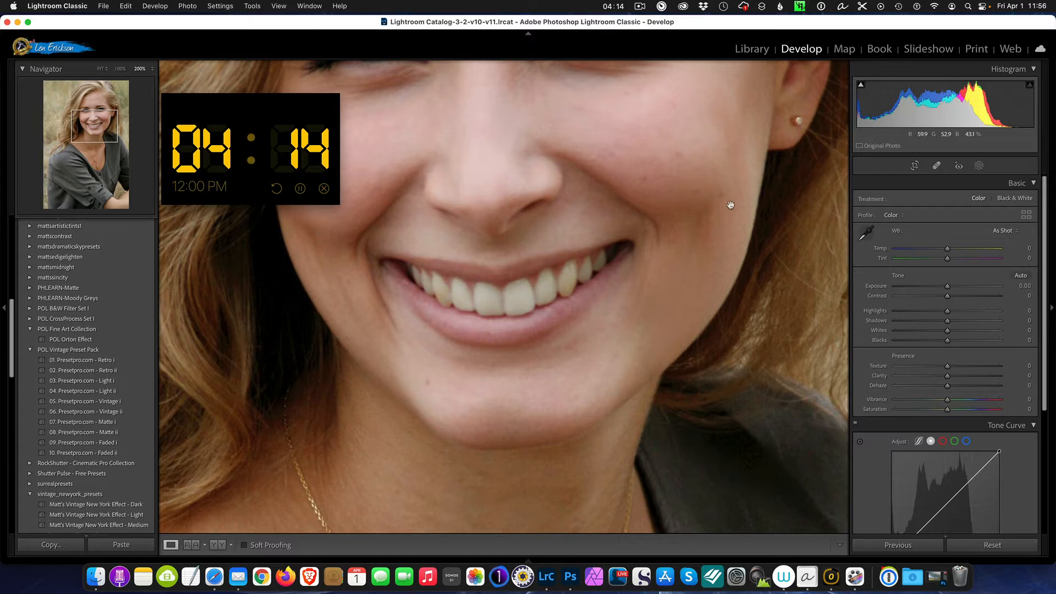
drag(671, 247, 664, 8)
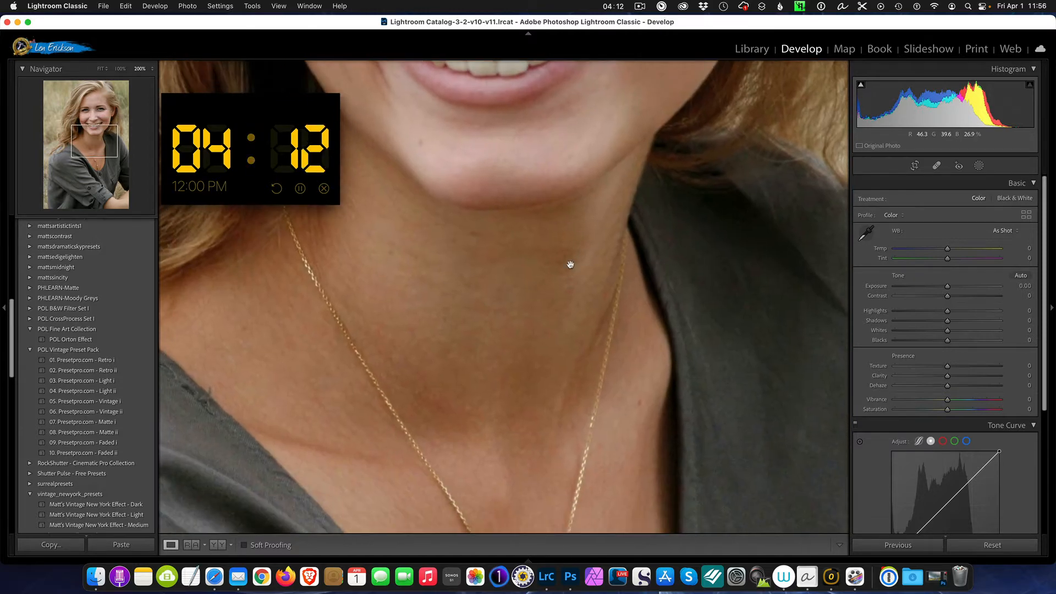
drag(570, 265, 642, 156)
drag(637, 239, 695, 507)
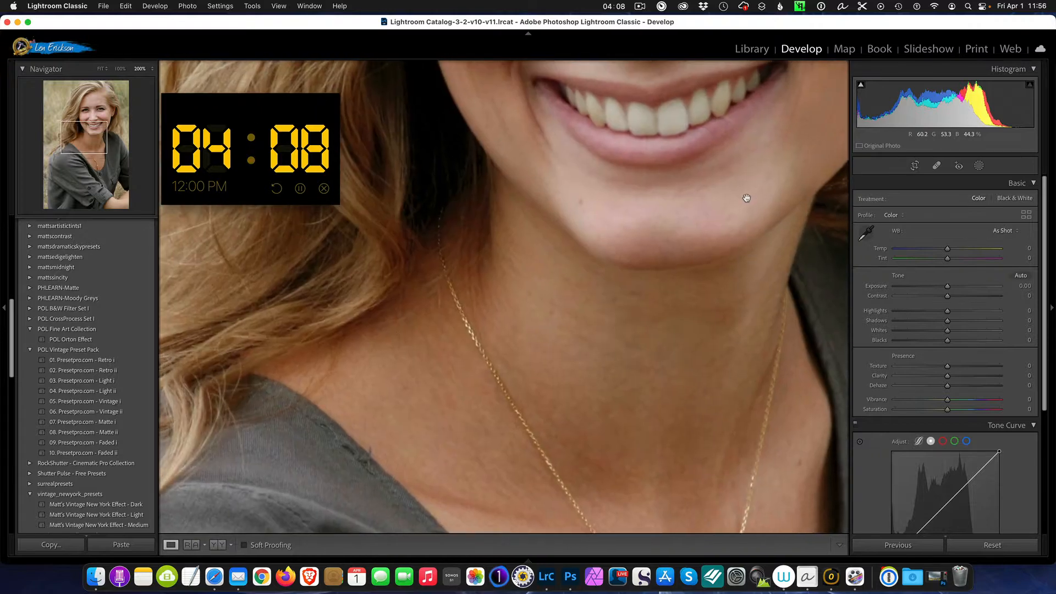
drag(747, 198, 677, 427)
drag(717, 294, 699, 363)
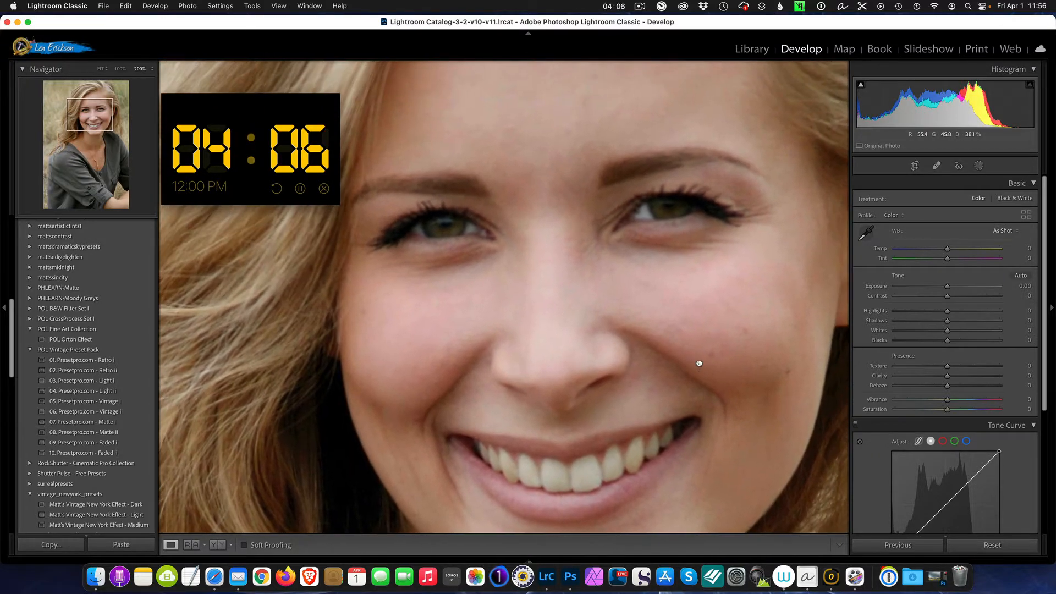
drag(721, 258, 499, 211)
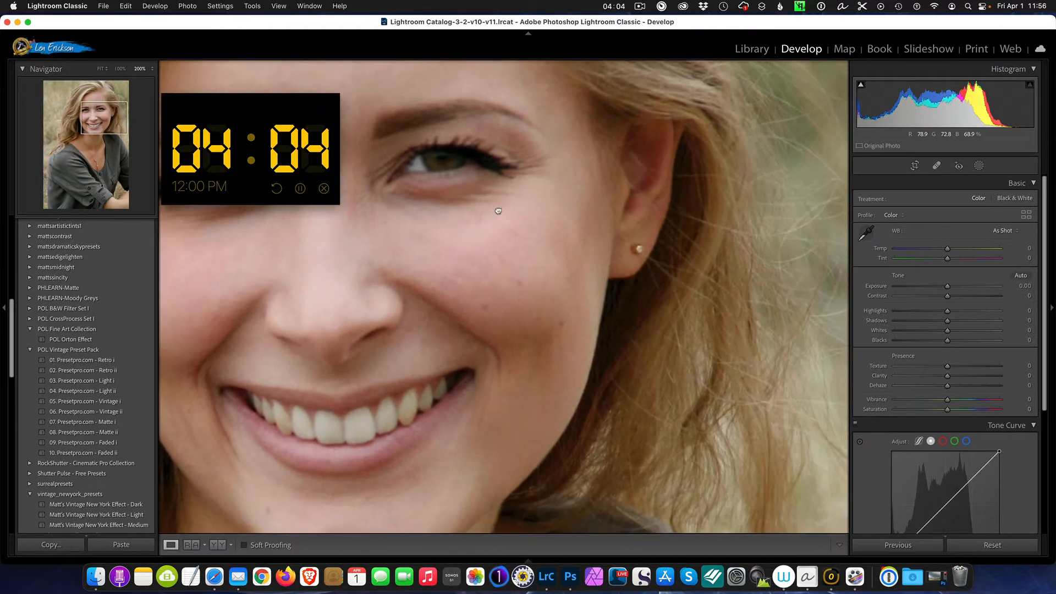
click(540, 224)
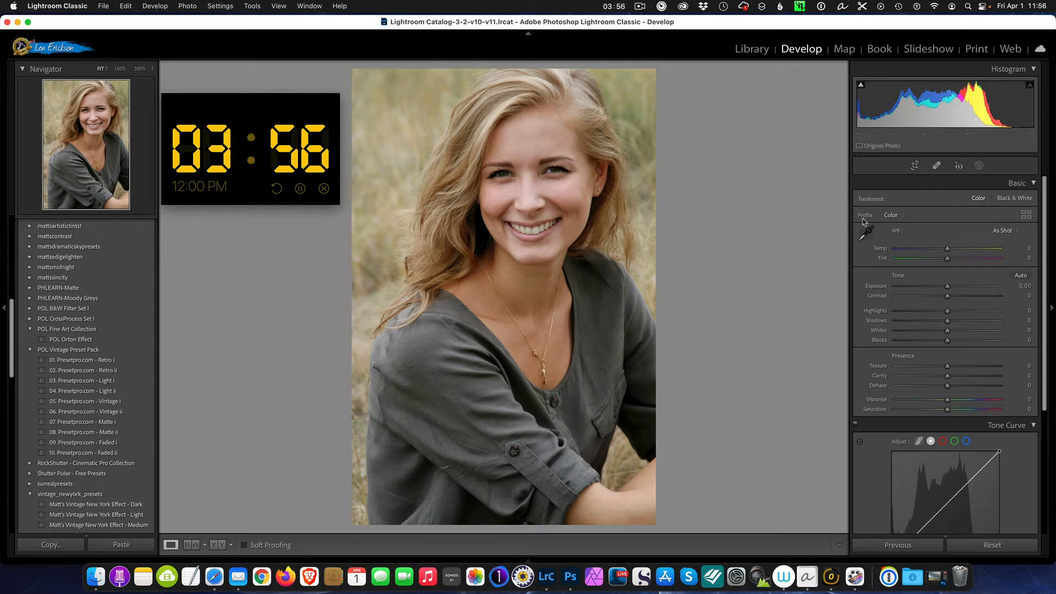
- Create a Select Subject mask with its overlay shown and invert it to cover the background
click(981, 166)
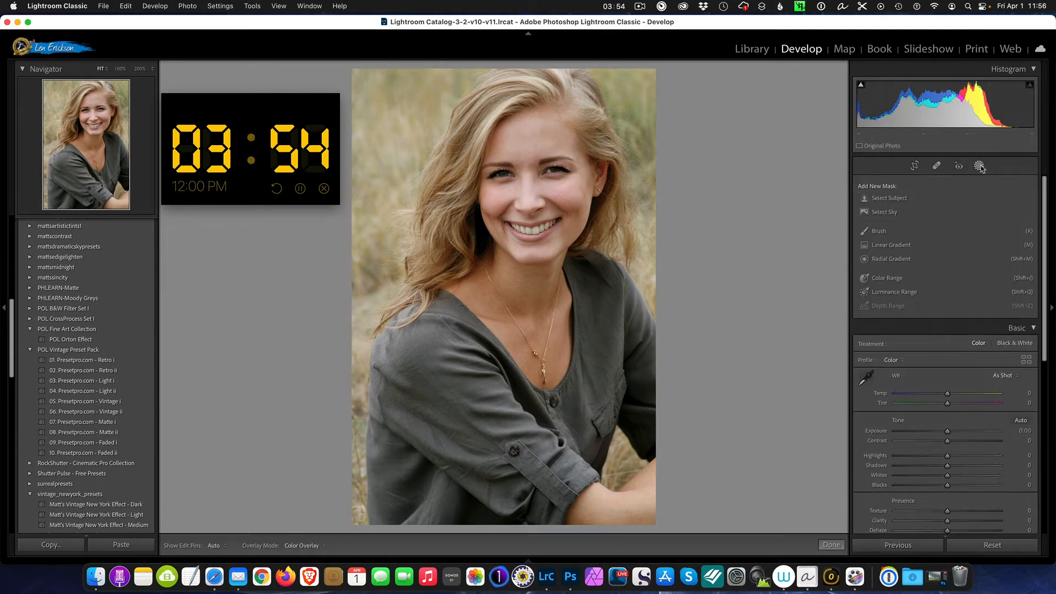
click(892, 203)
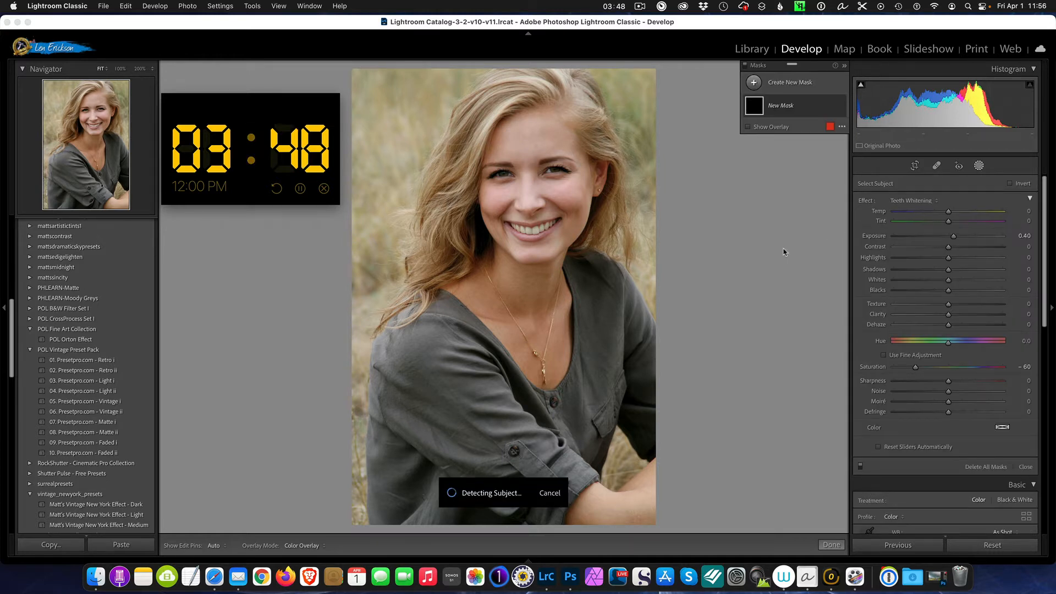
click(748, 127)
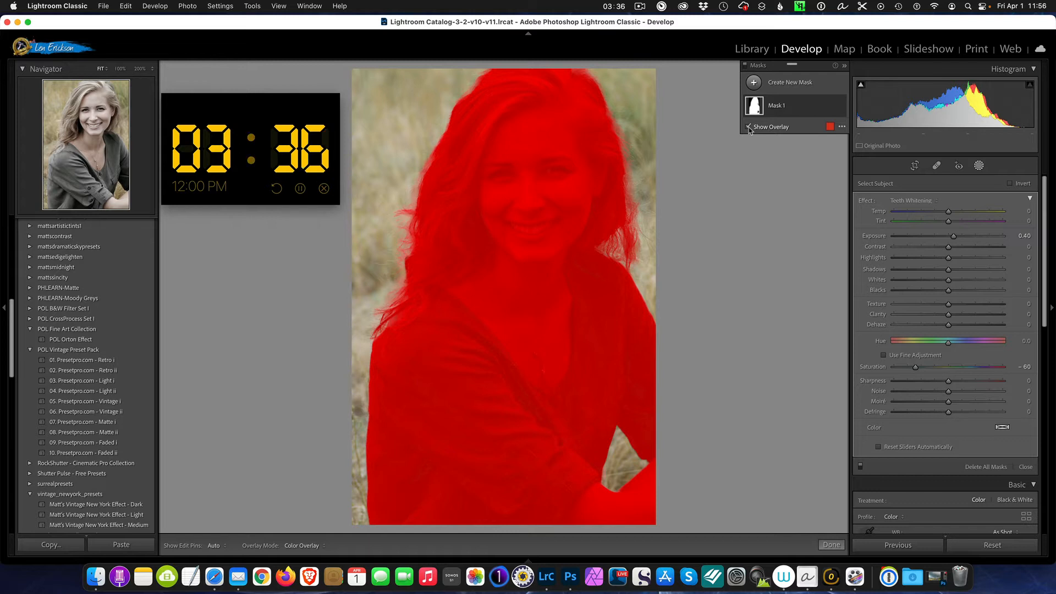
click(1010, 187)
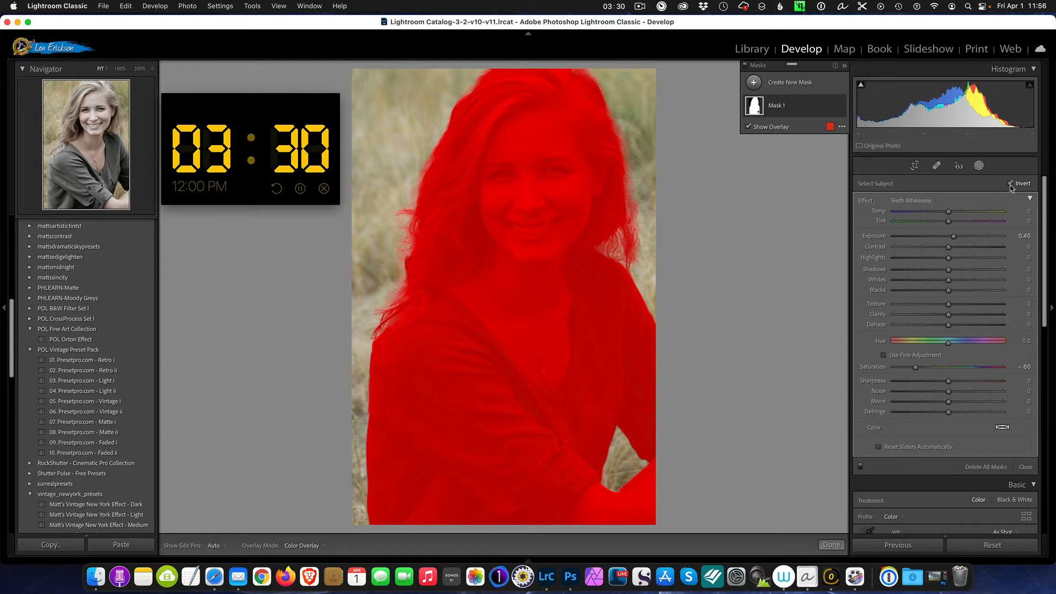
- Rename the inverted subject mask as Background
double_click(779, 110)
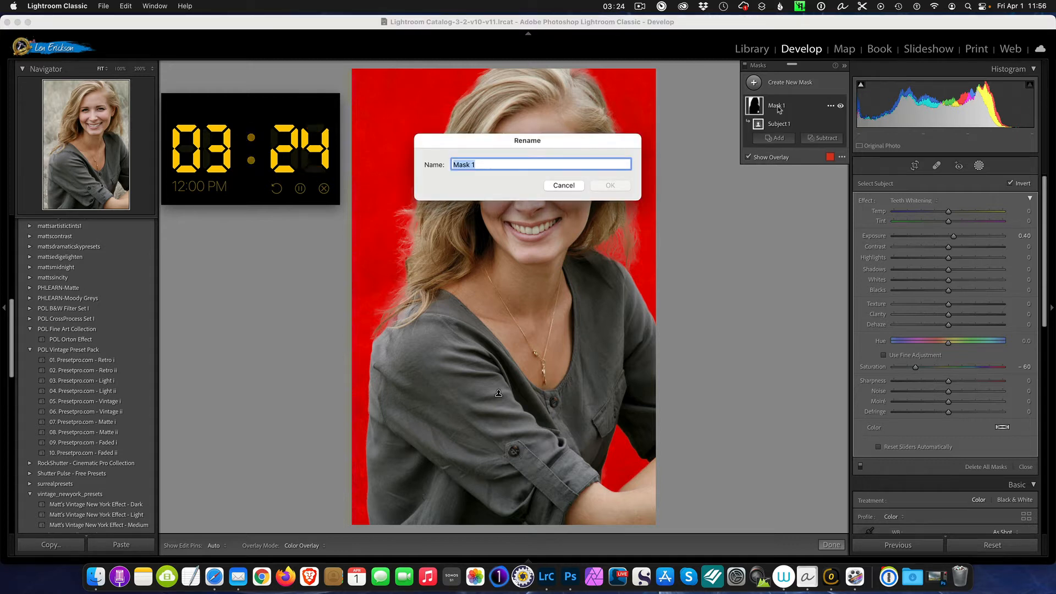
text(Bac)
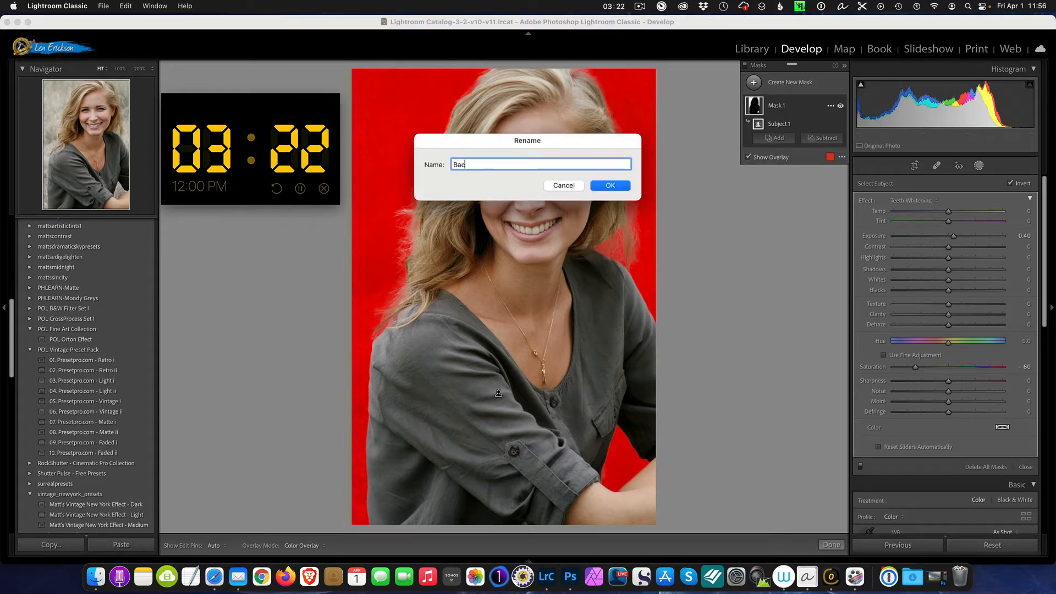
text(kground)
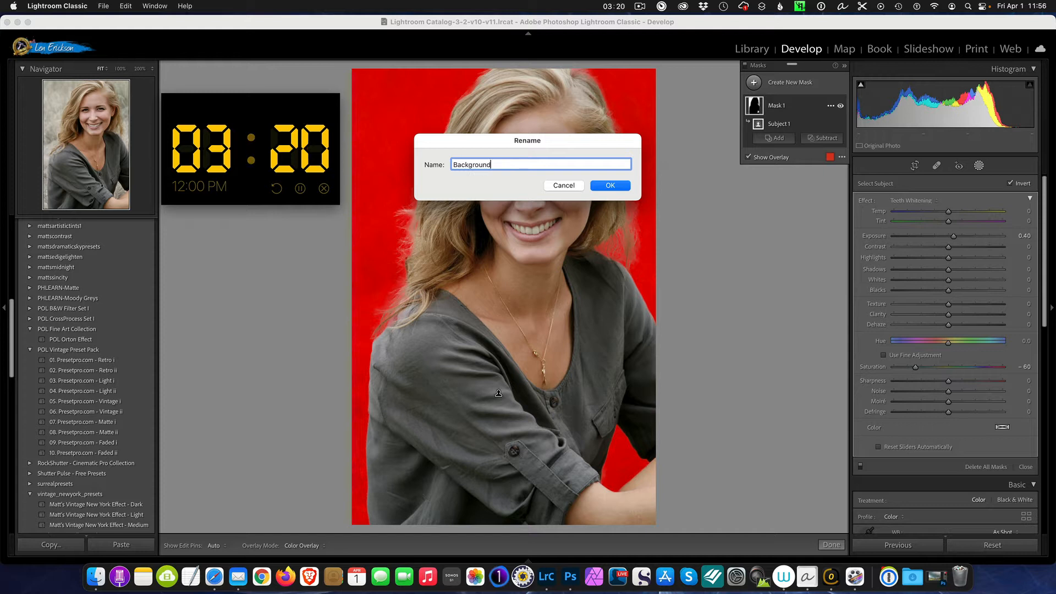
key(Return)
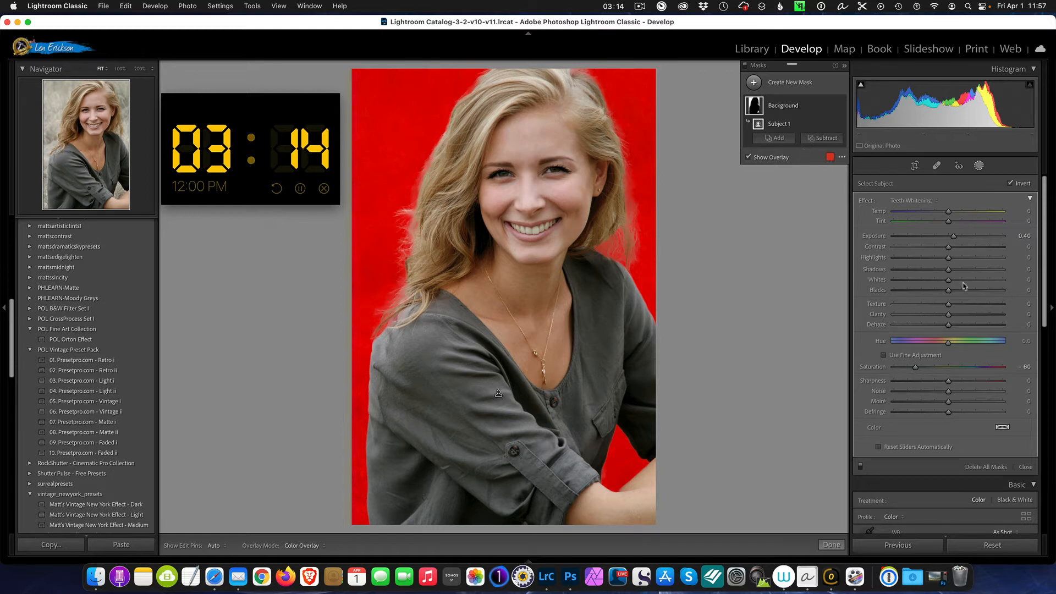
- Reset the Background mask's Exposure to 0 and hide the mask overlay
key(o)
click(955, 238)
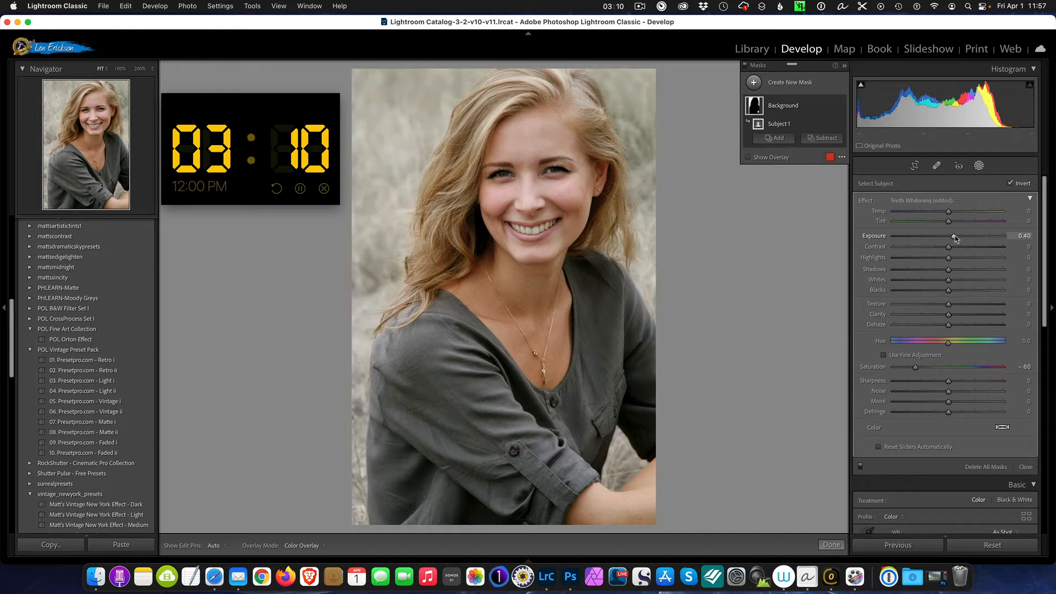
key(o)
key(o)
key(o)
double_click(955, 236)
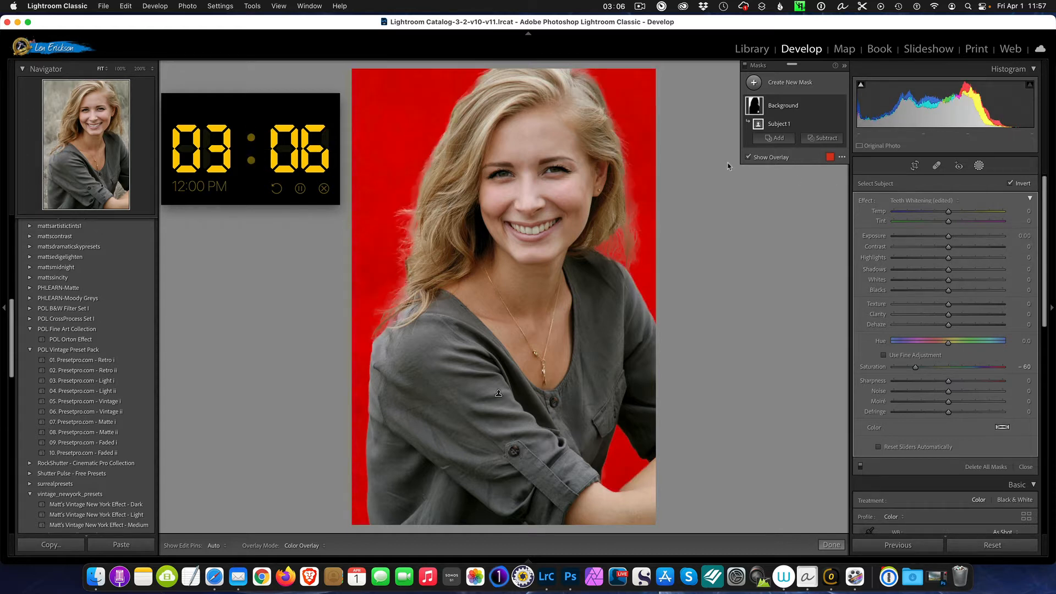
click(754, 159)
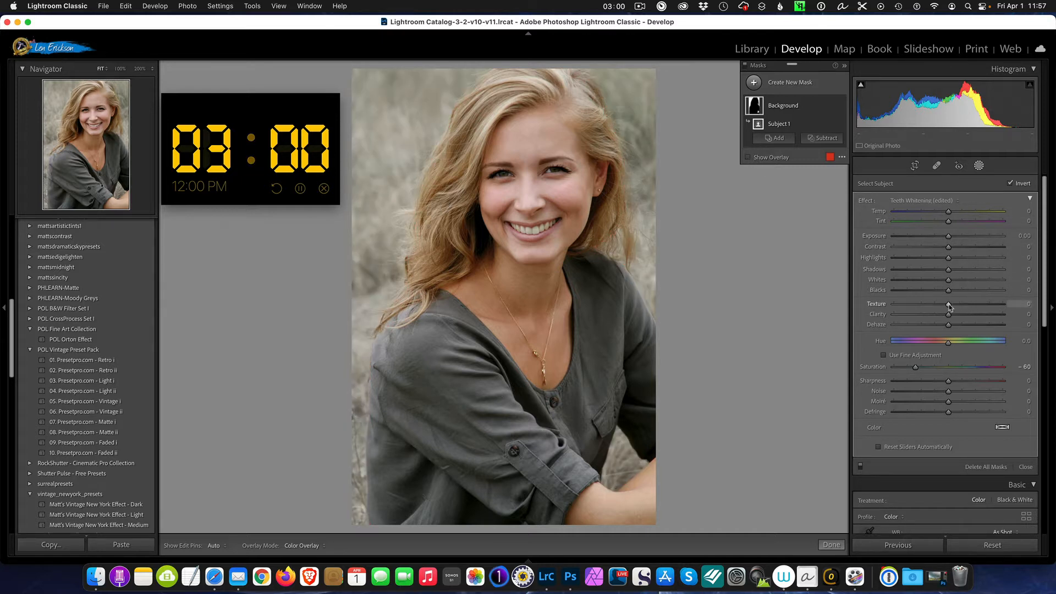
- Set the Background mask's Texture and Clarity to -100 and compare the photo with masking off and on
drag(949, 305, 869, 307)
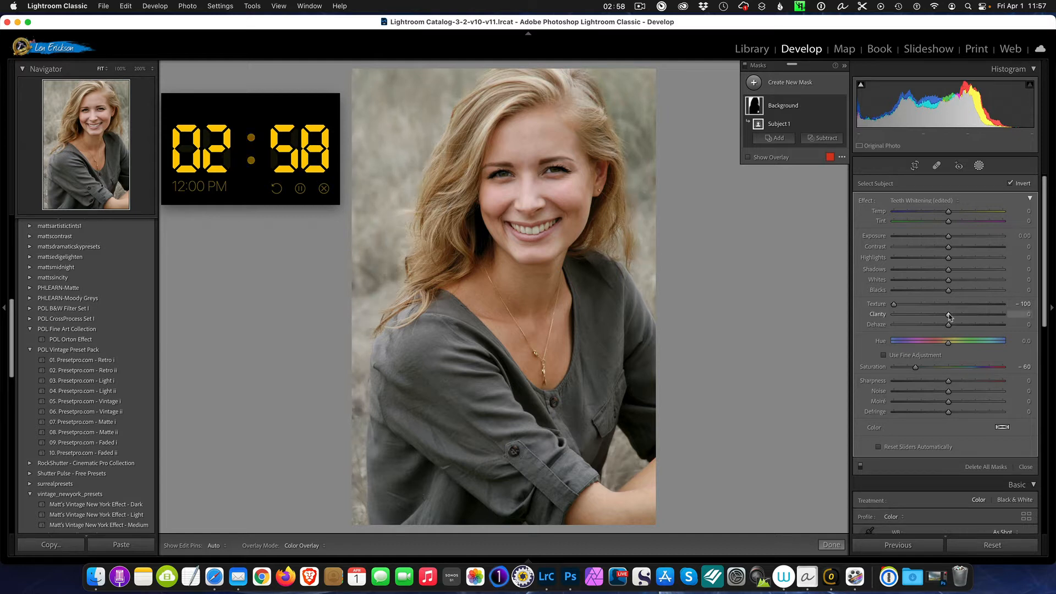
drag(949, 316, 850, 319)
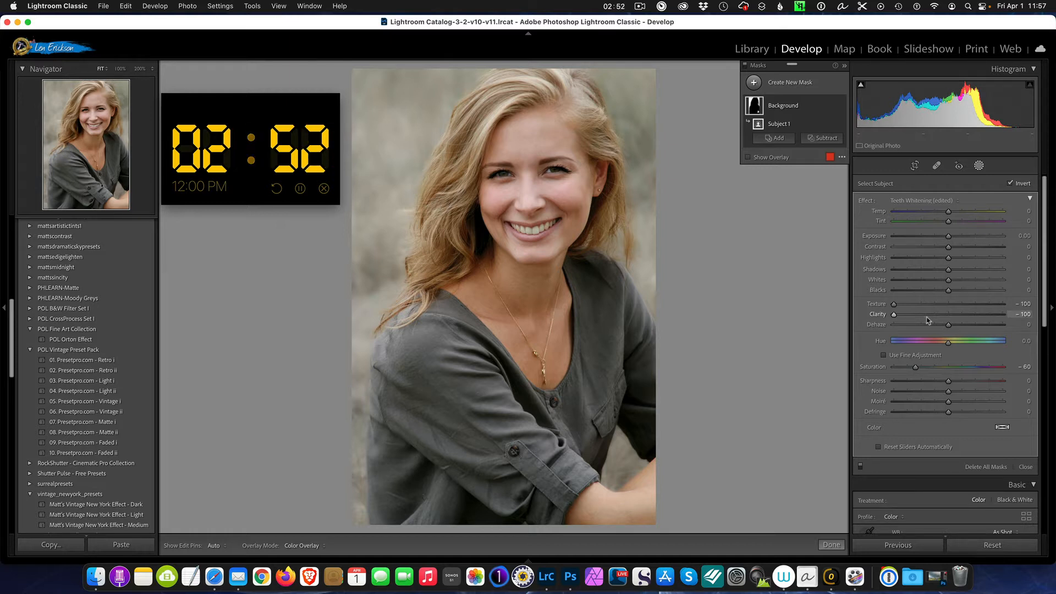
click(747, 67)
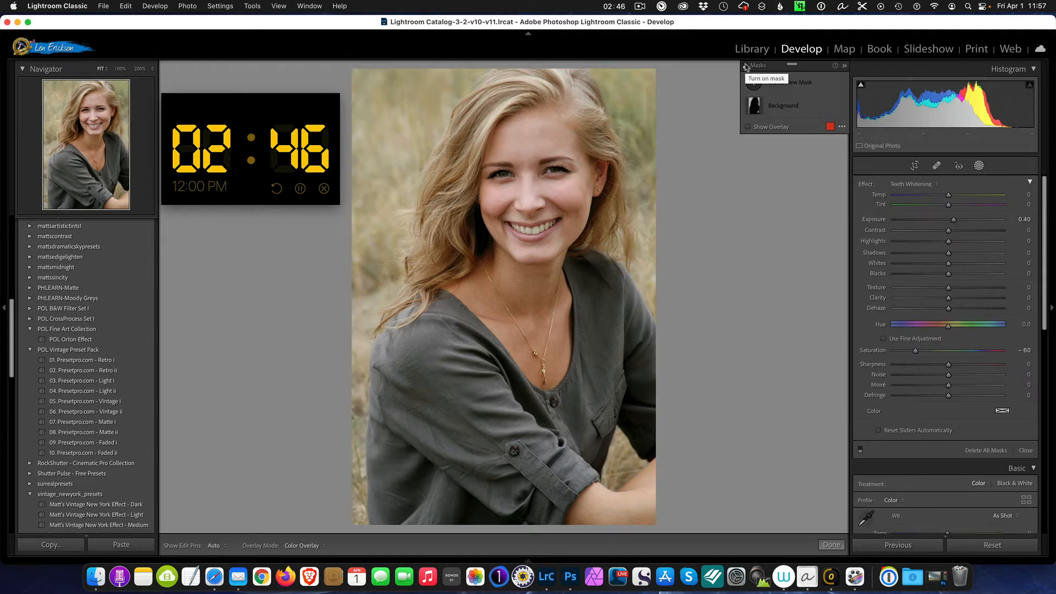
click(746, 68)
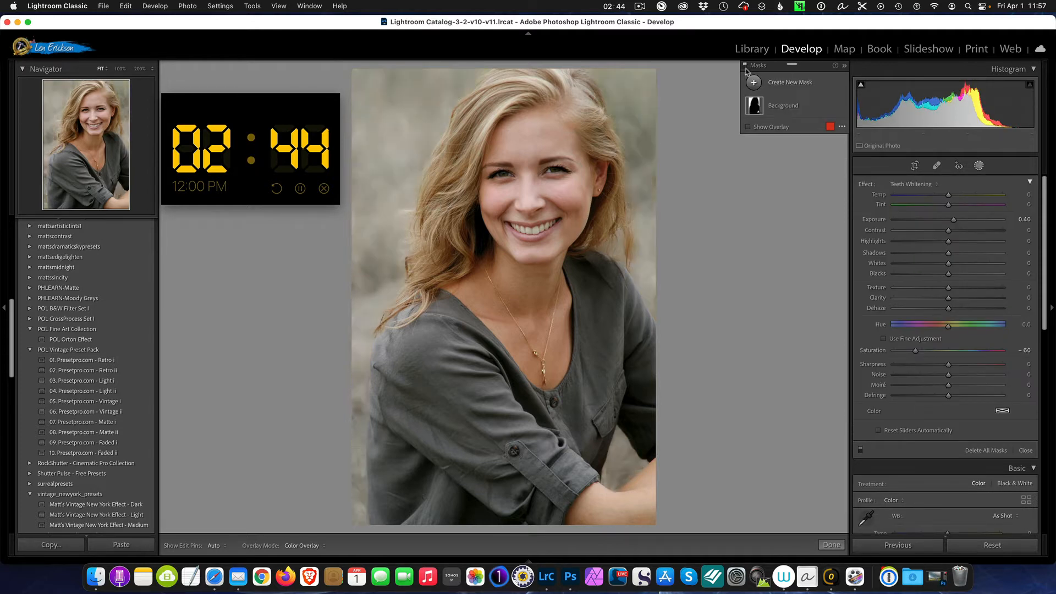
click(746, 68)
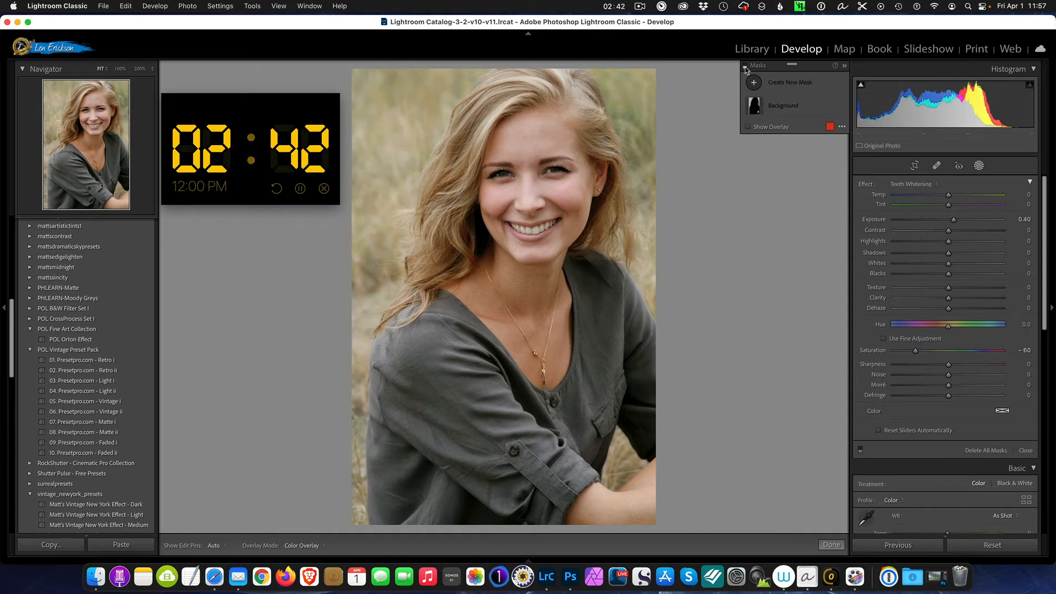
click(746, 68)
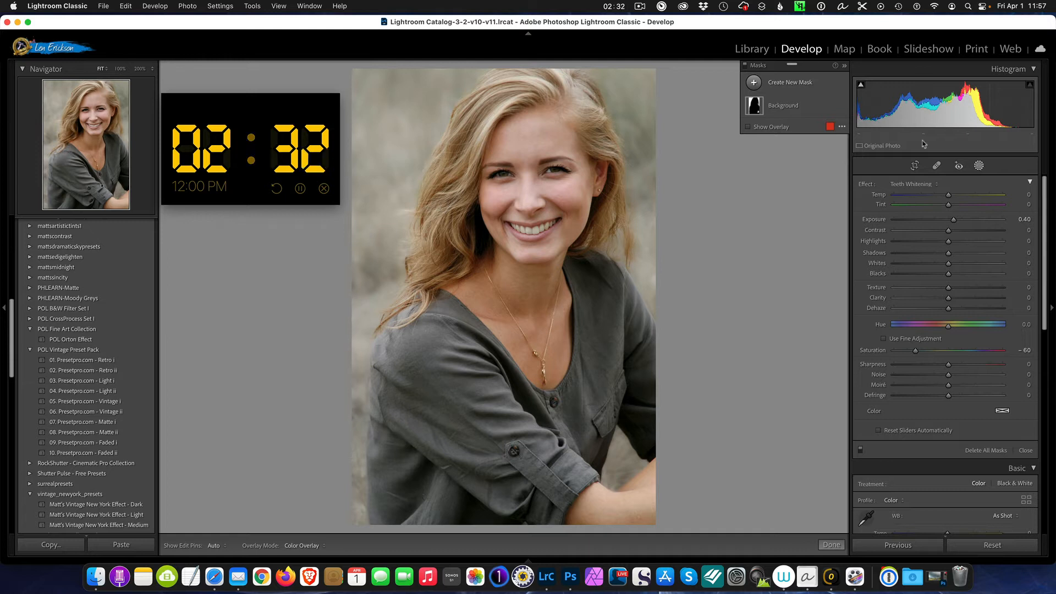
- Heal the small blemishes on the cheek near the earring and check the neck and chest for others
click(754, 81)
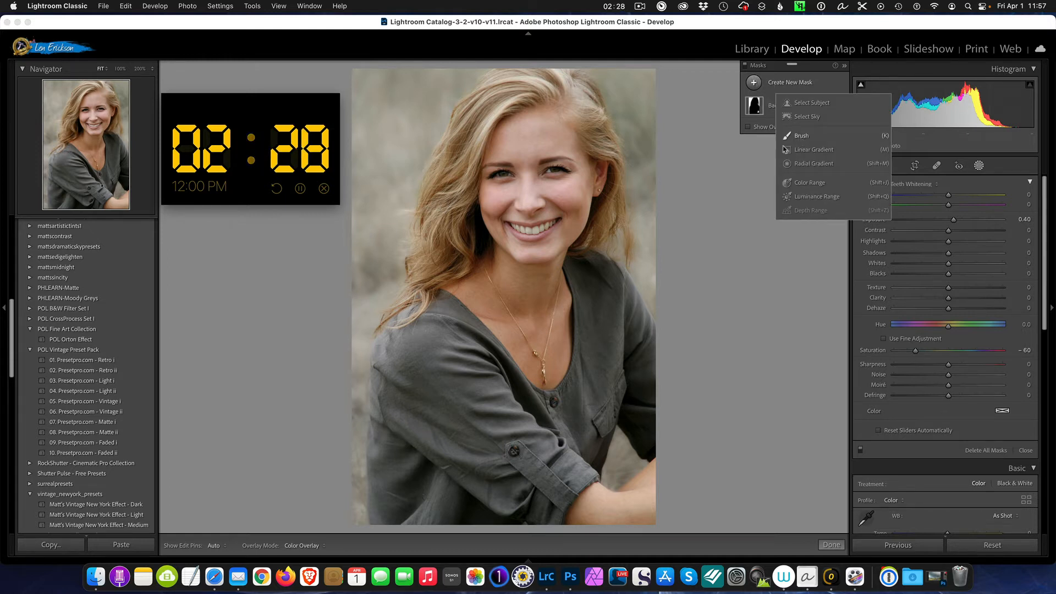
click(762, 165)
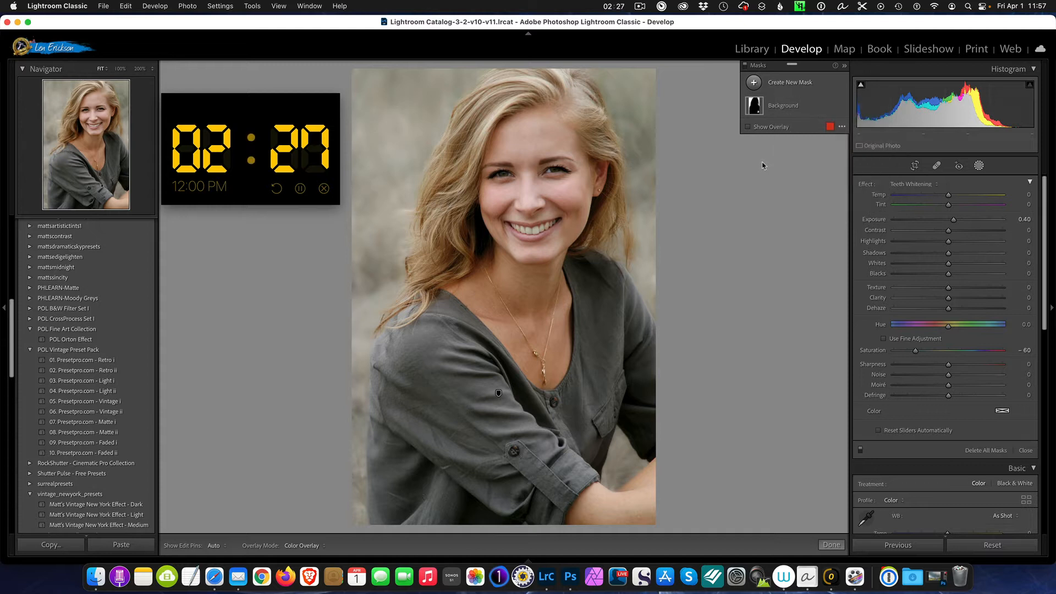
click(936, 165)
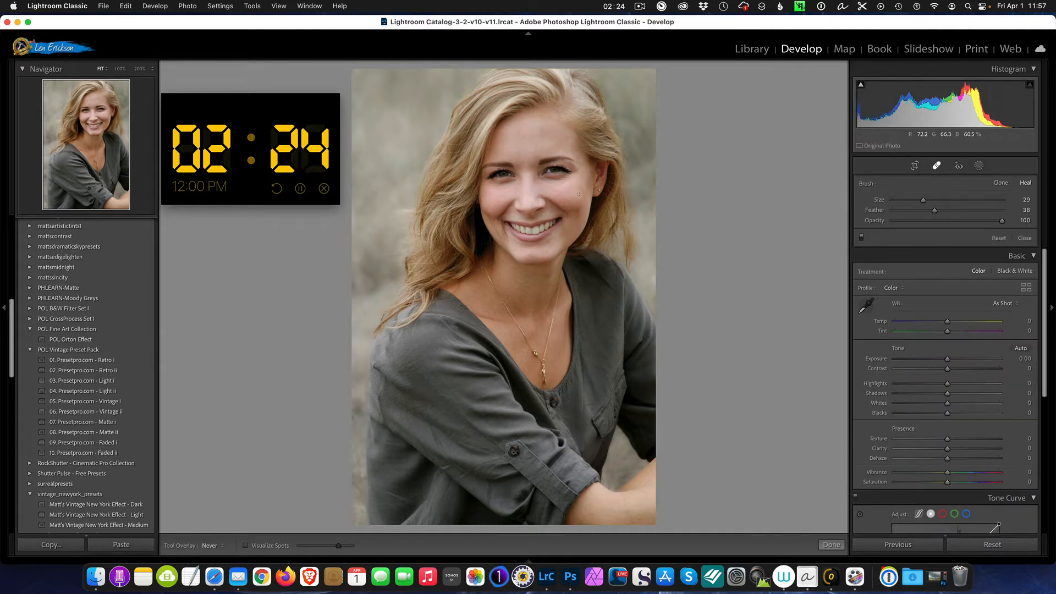
click(139, 69)
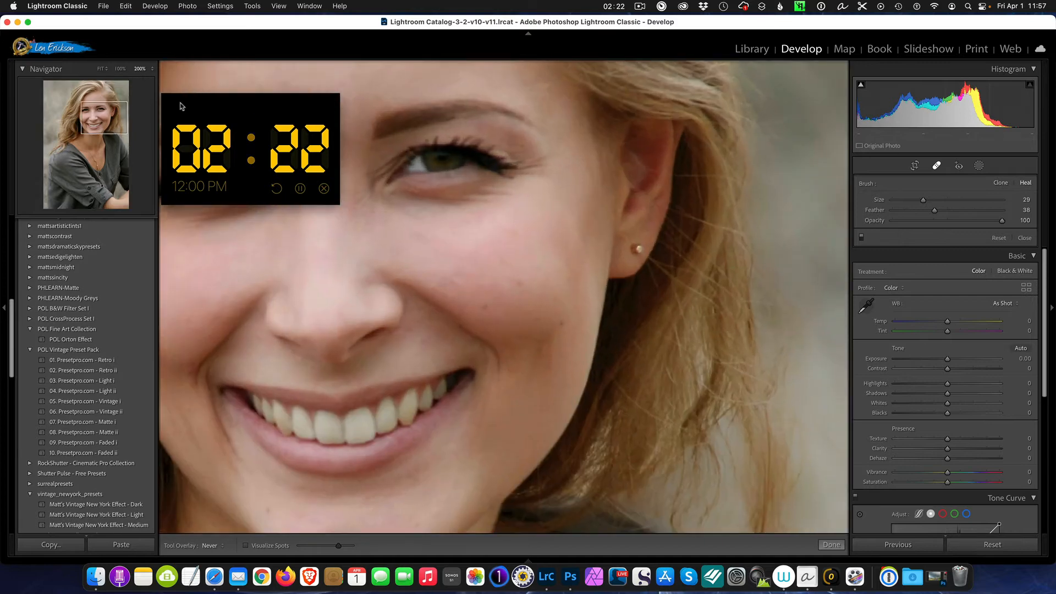
click(519, 284)
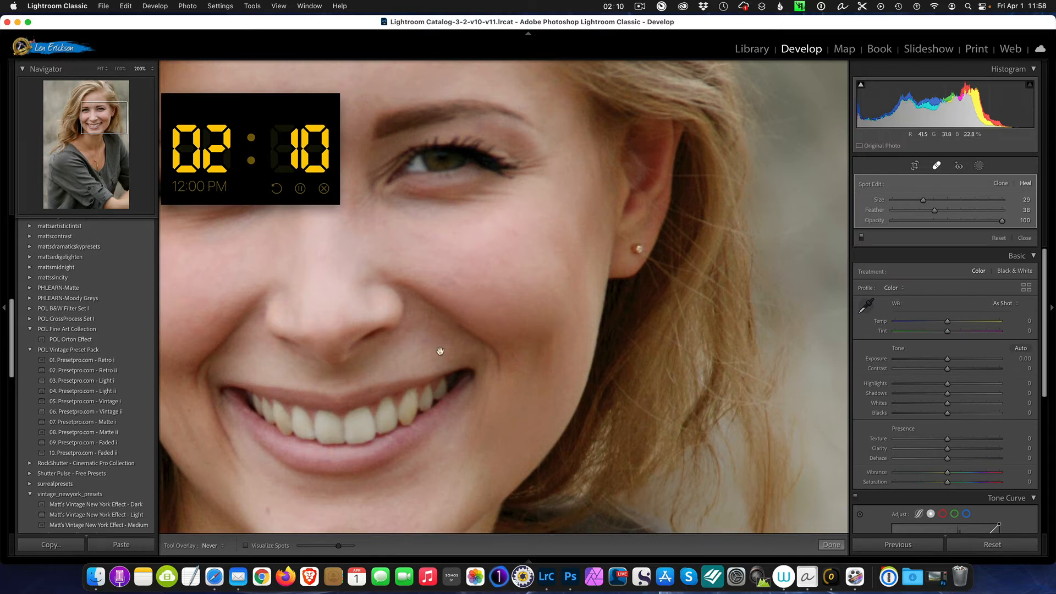
drag(439, 349, 593, 21)
drag(521, 245, 538, 33)
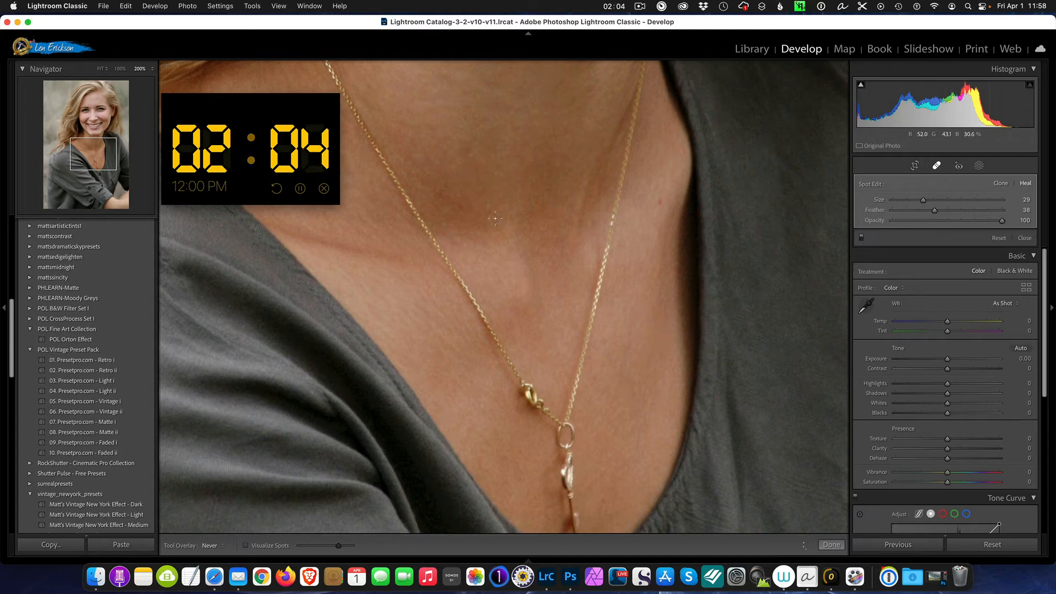
click(121, 69)
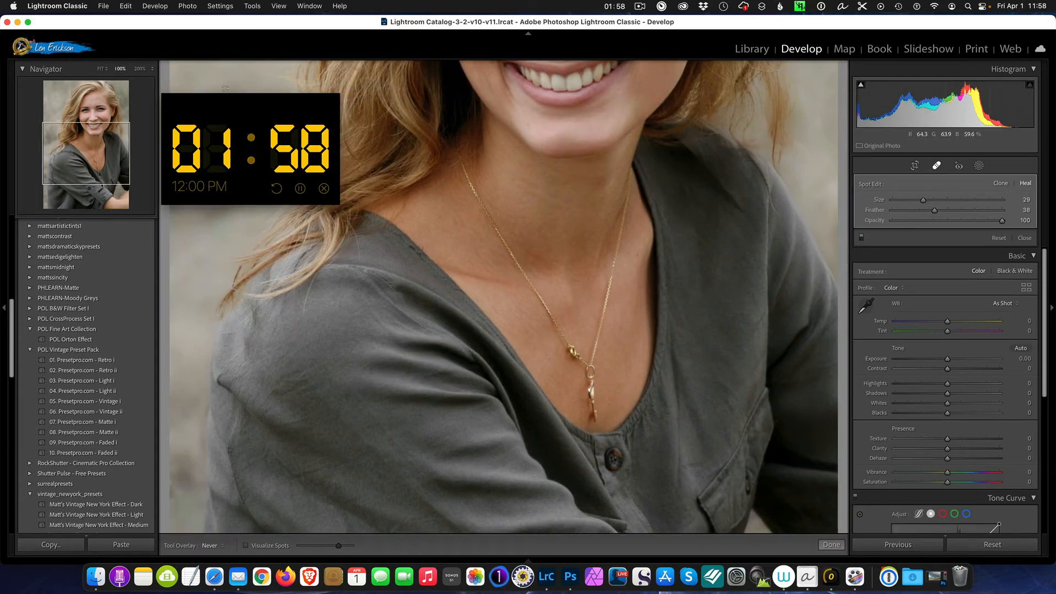
click(103, 69)
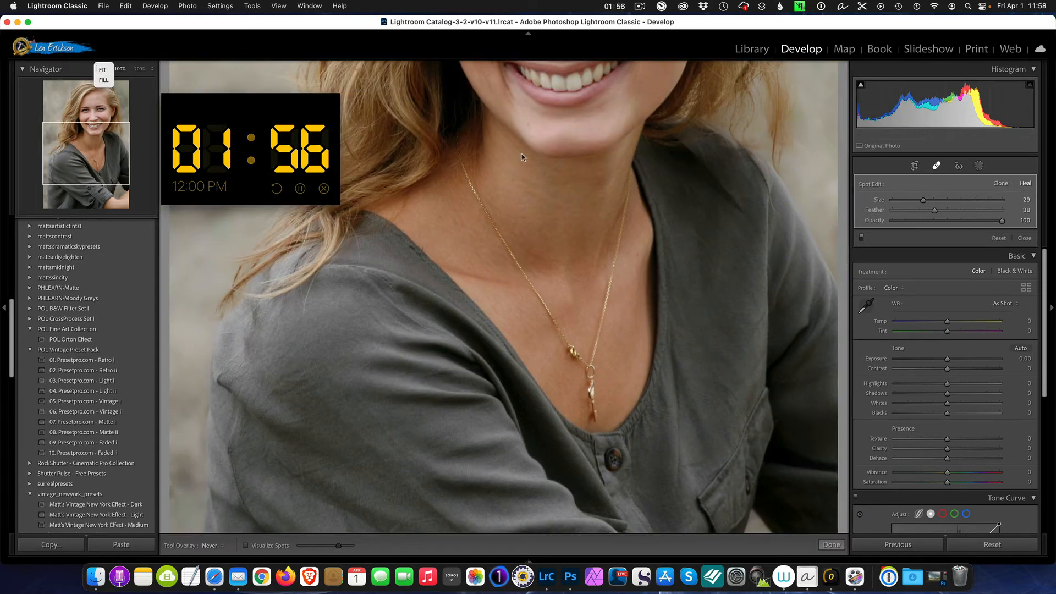
click(104, 70)
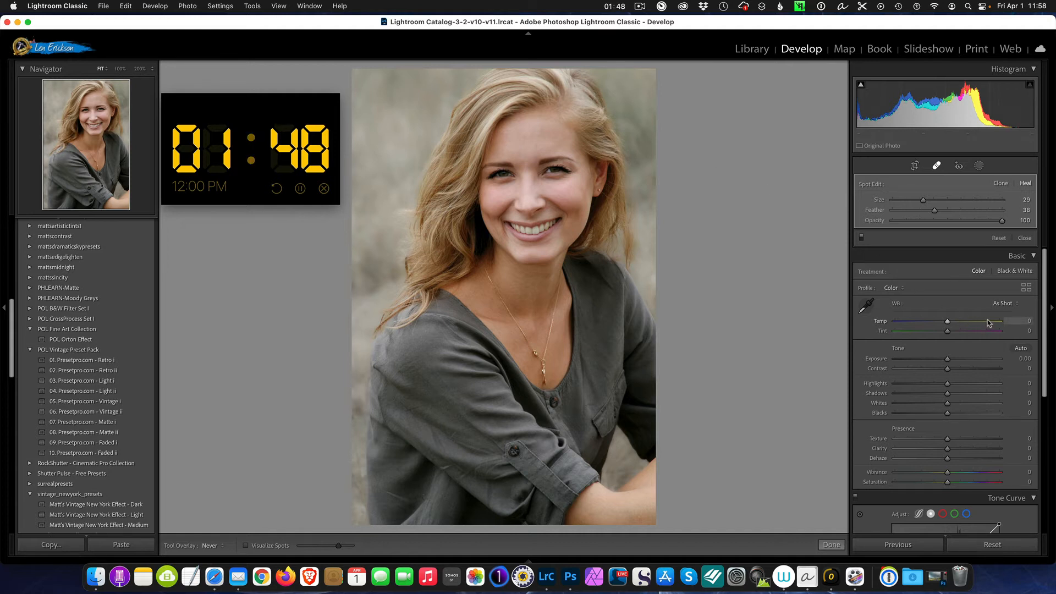
- Add a radial gradient mask with the Teeth Whitening effect around the woman's head and torso, shifting it slightly to centre on her
click(977, 168)
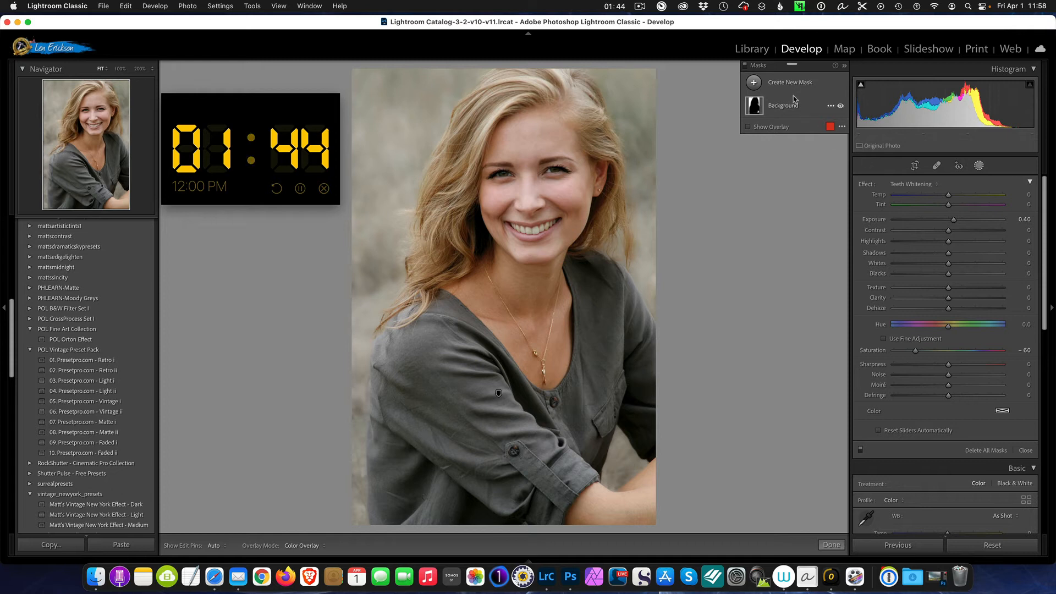
click(753, 83)
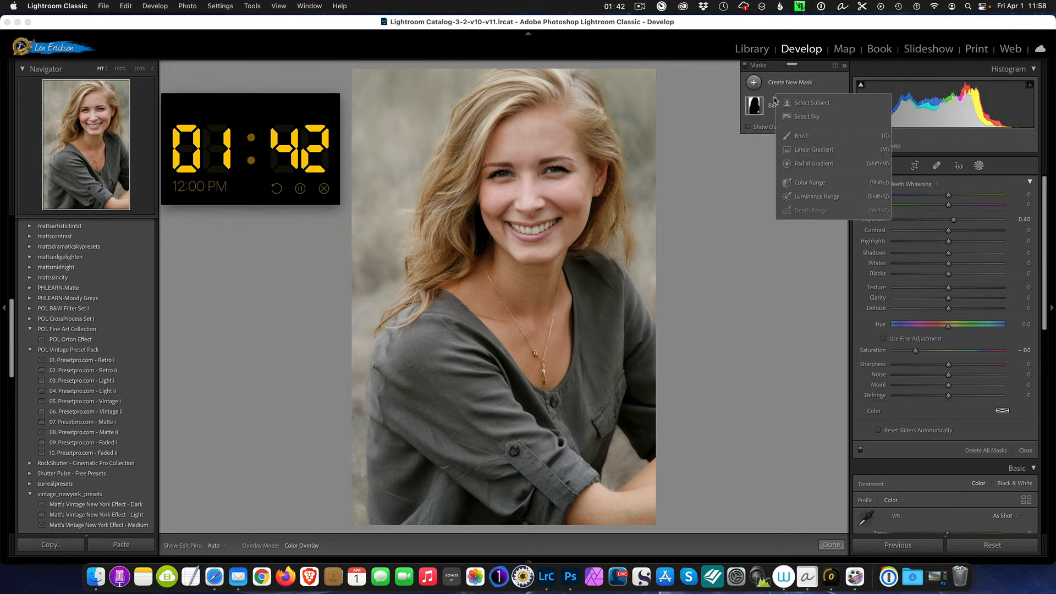
click(815, 164)
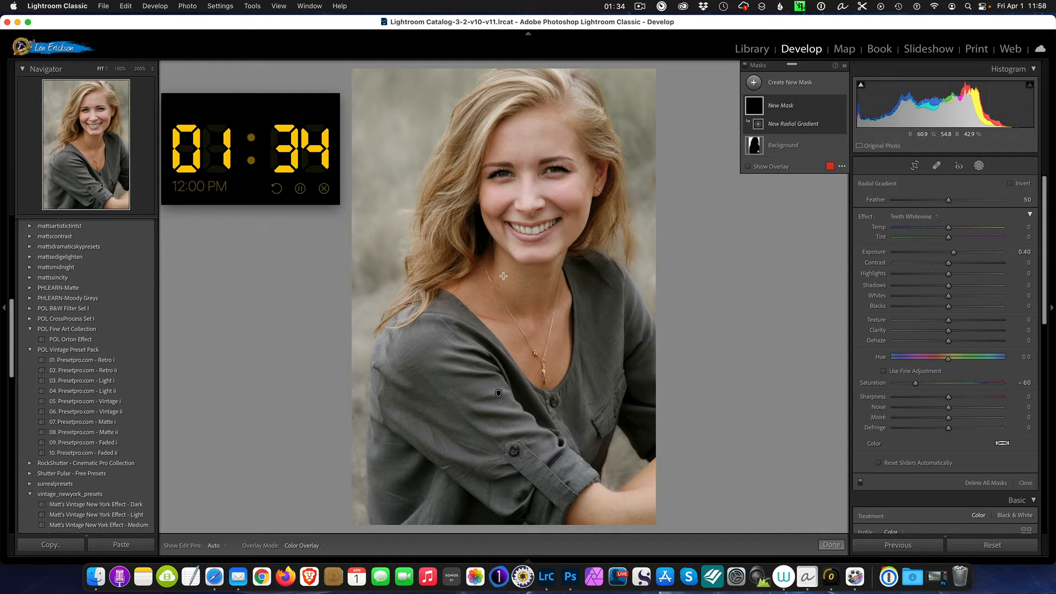
drag(495, 283, 629, 33)
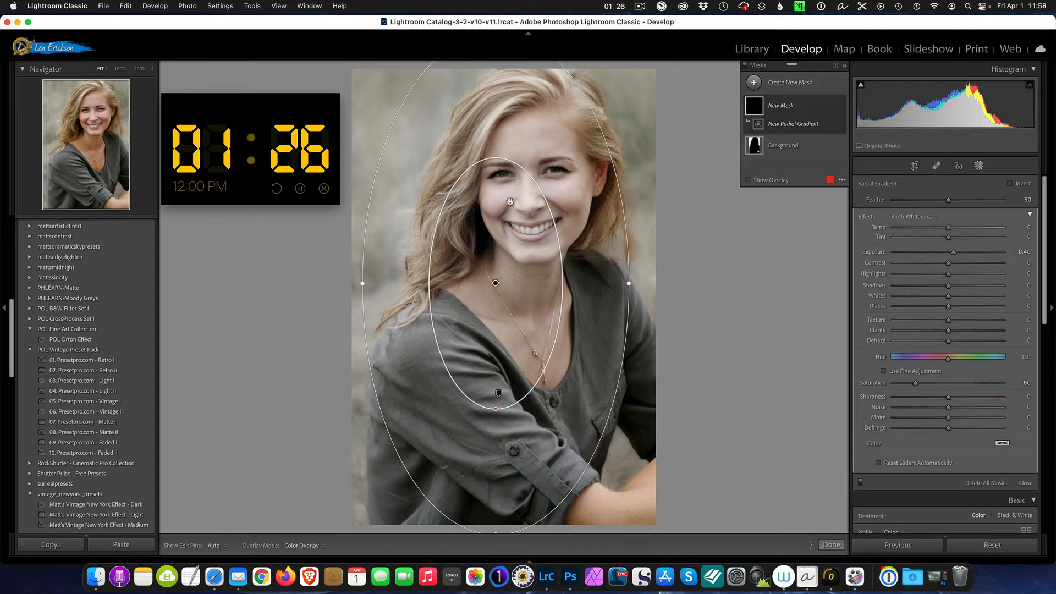
drag(506, 246, 519, 246)
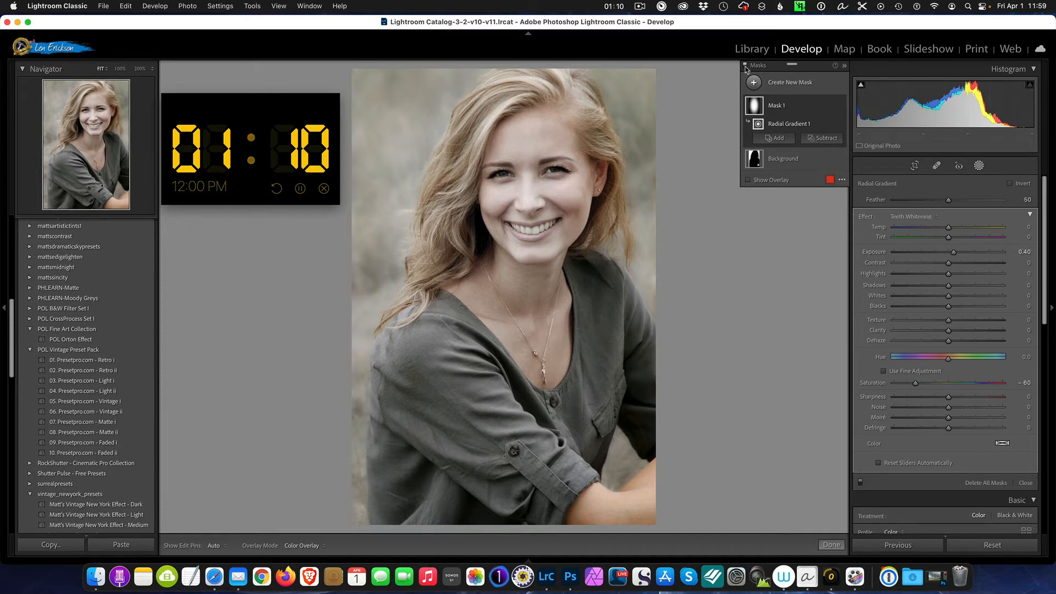
key(Delete)
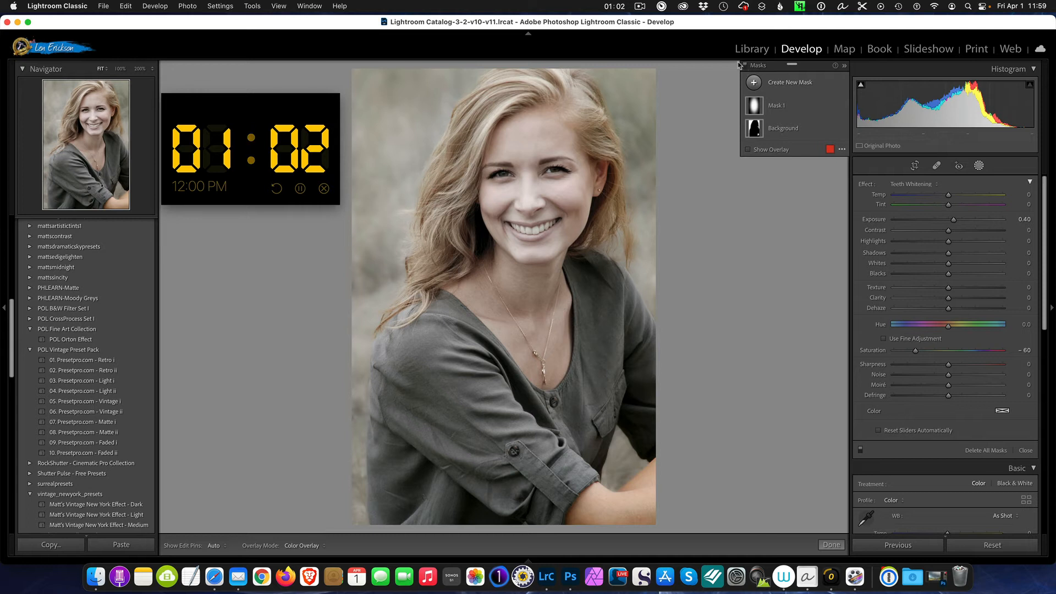
- Set the Background mask's Exposure to -0.34 and switch off the mask adjustments for comparison
click(755, 128)
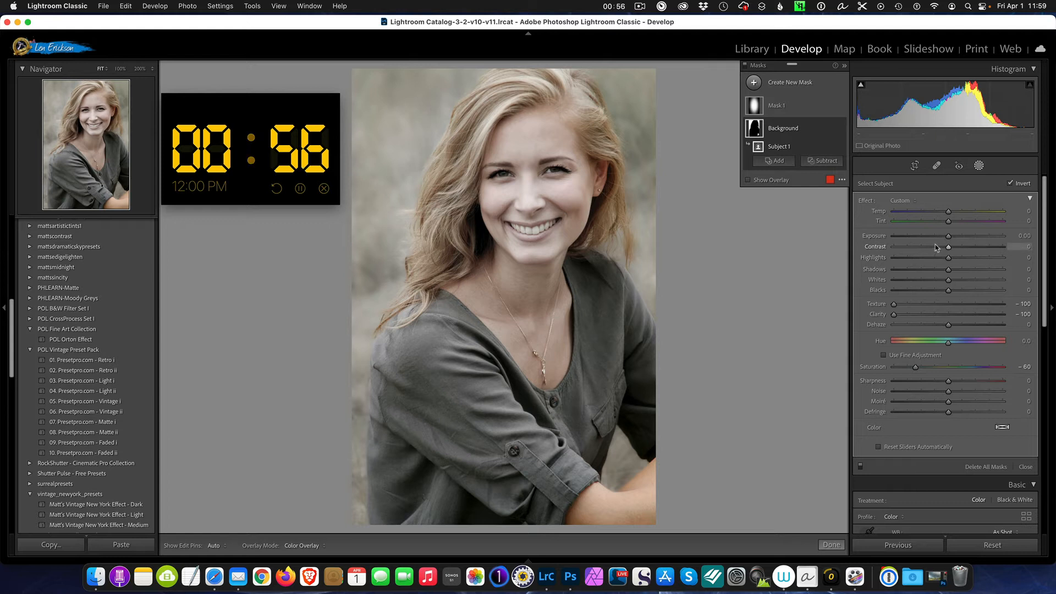
drag(948, 240, 944, 241)
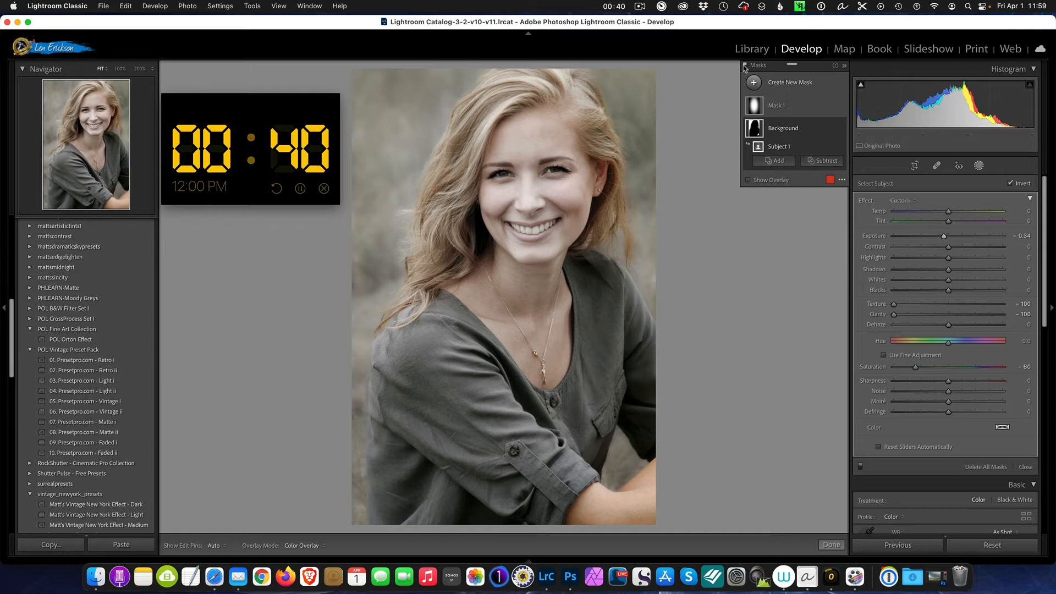
click(745, 66)
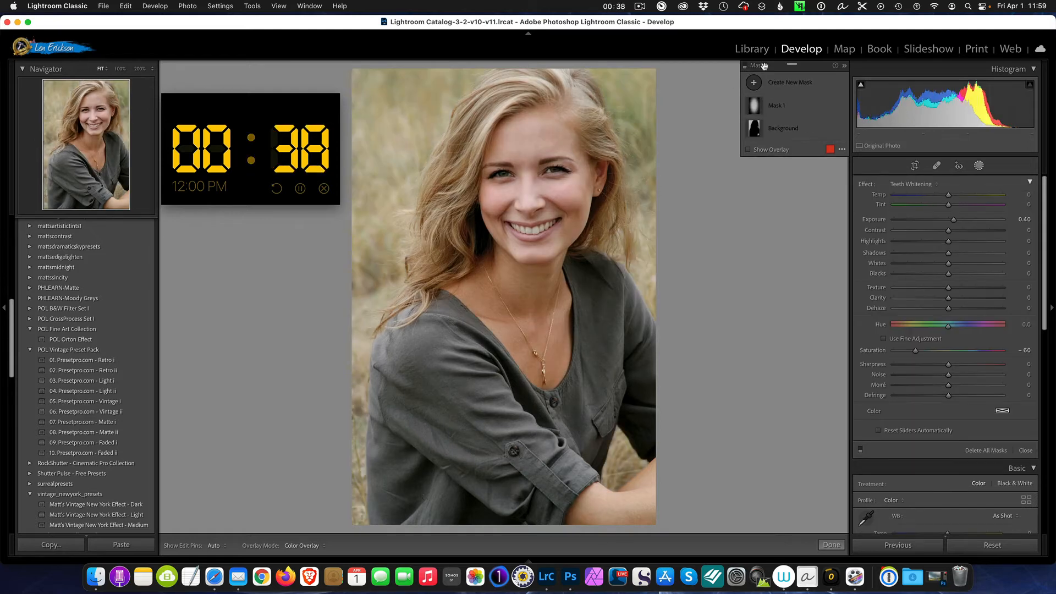
- Compare the portrait with its original version, then with the mask adjustments on and off, leaving them on
click(846, 66)
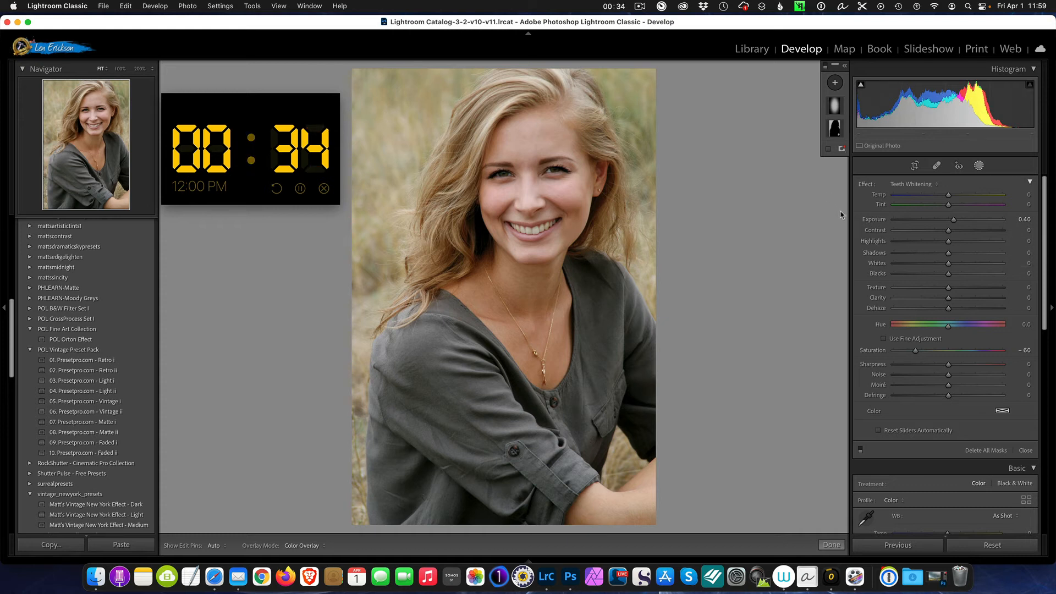
key(backslash)
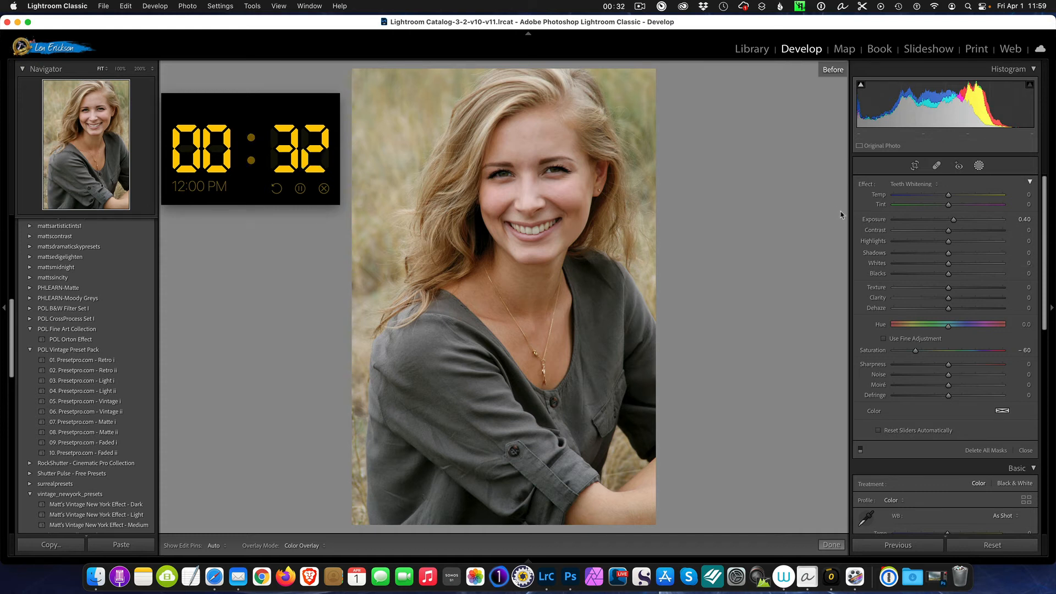
key(backslash)
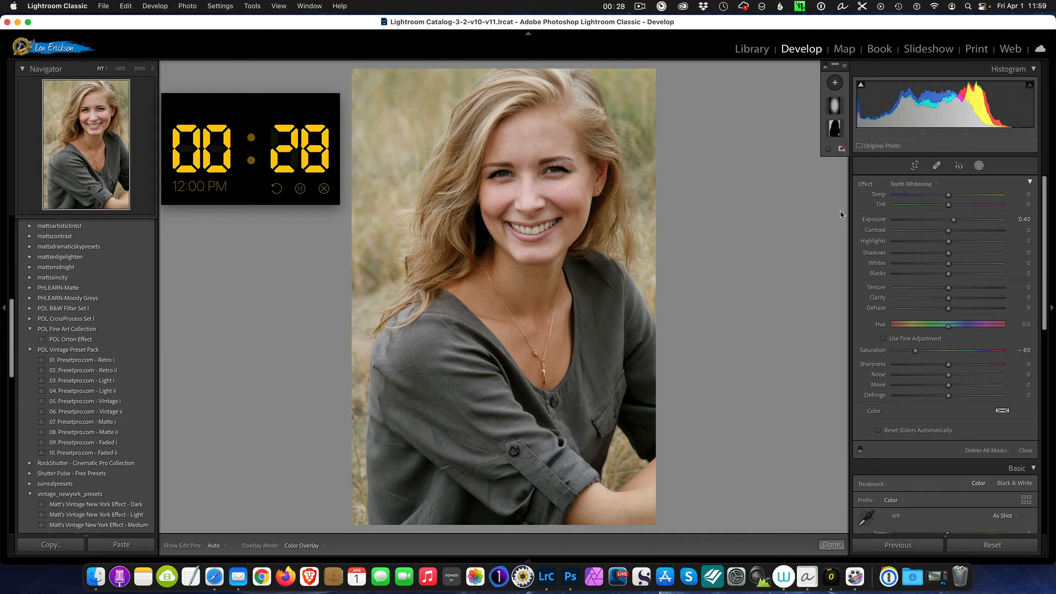
click(843, 66)
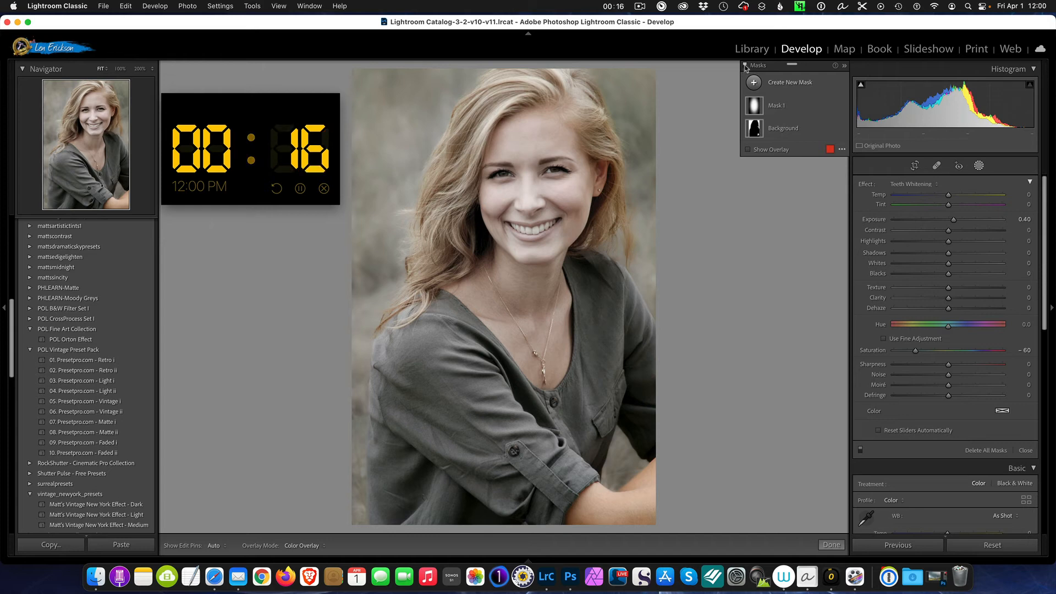
click(745, 66)
click(746, 66)
- Pause the countdown timer and compare the finished portrait with its original version
click(300, 192)
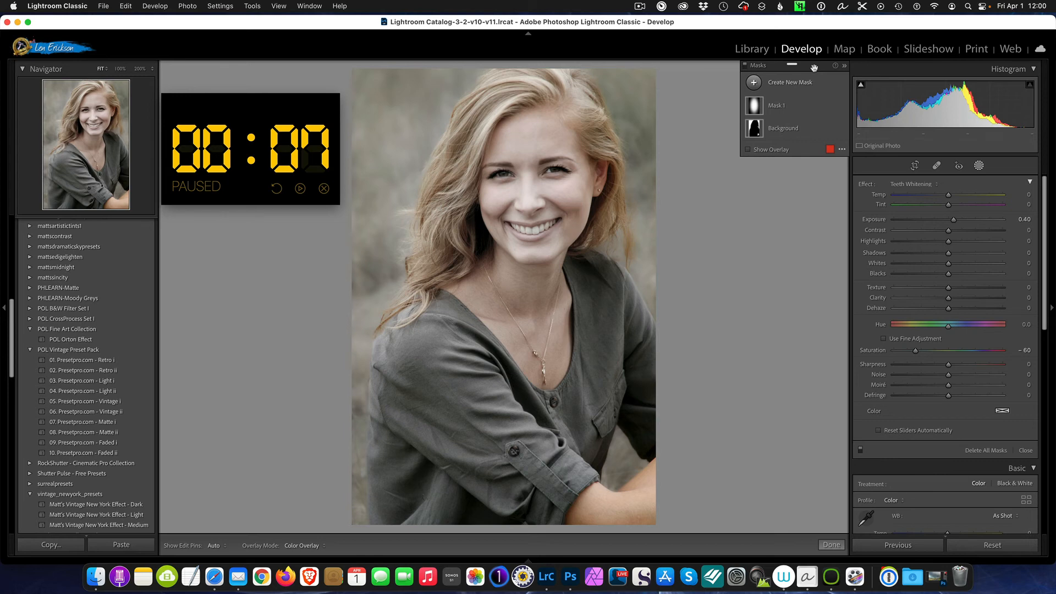
key(backslash)
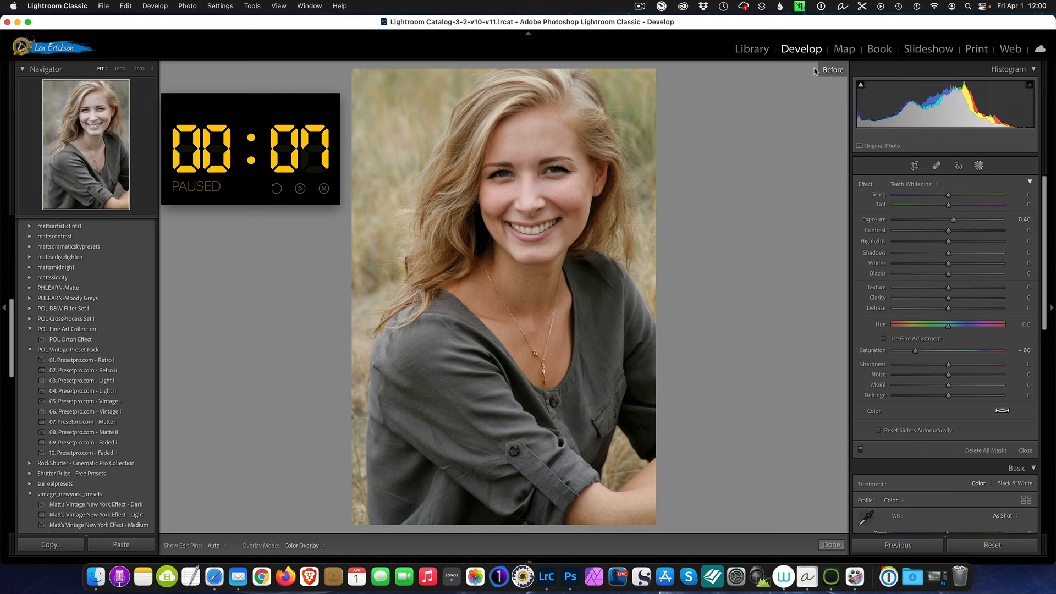
key(backslash)
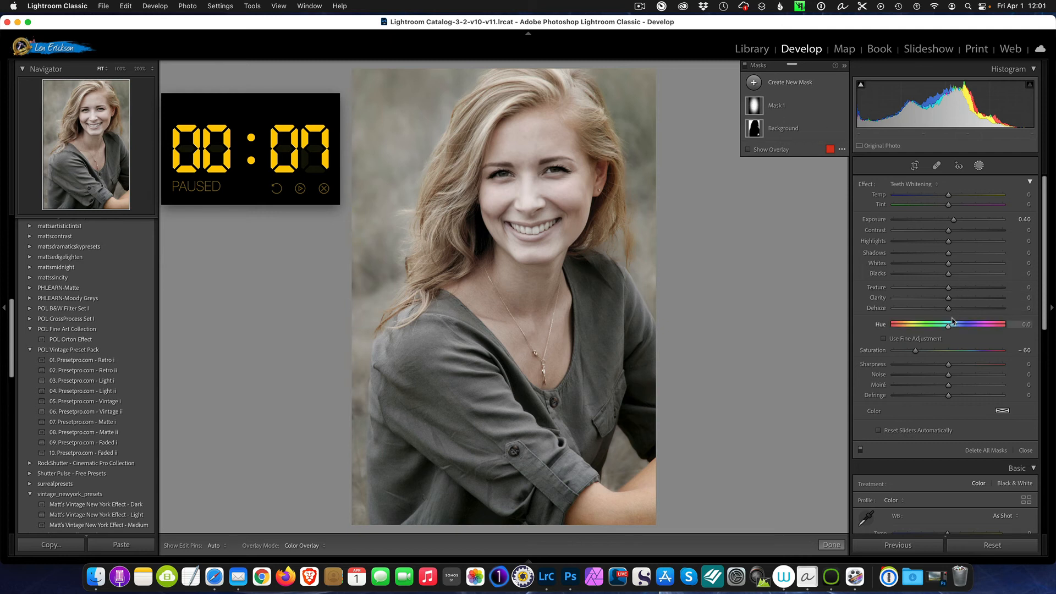
- Review the Background mask's adjustment settings and leave masking
scroll(952, 327, down, 2)
scroll(952, 327, up, 2)
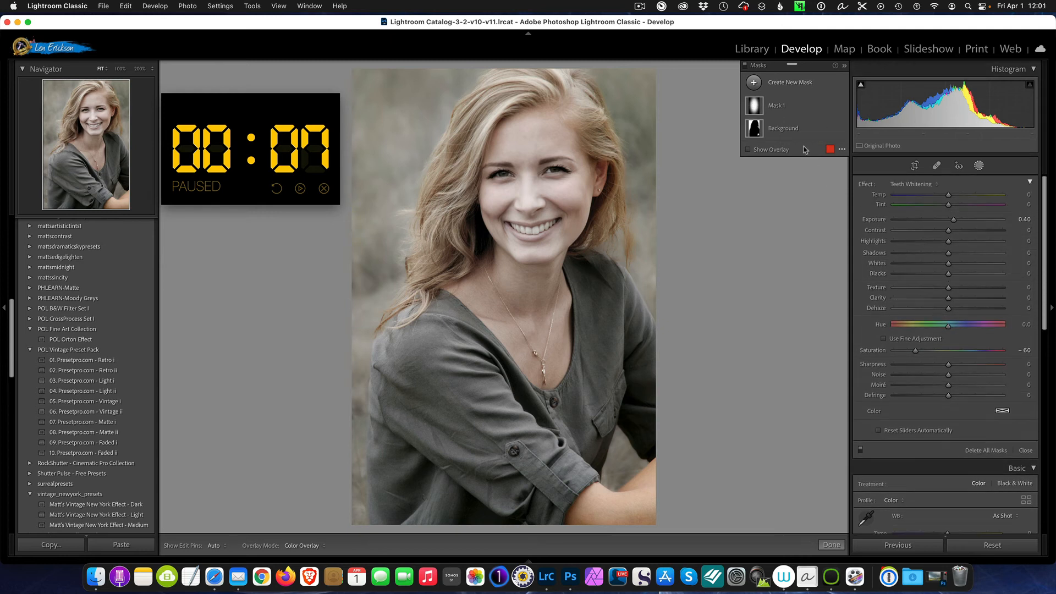
click(783, 129)
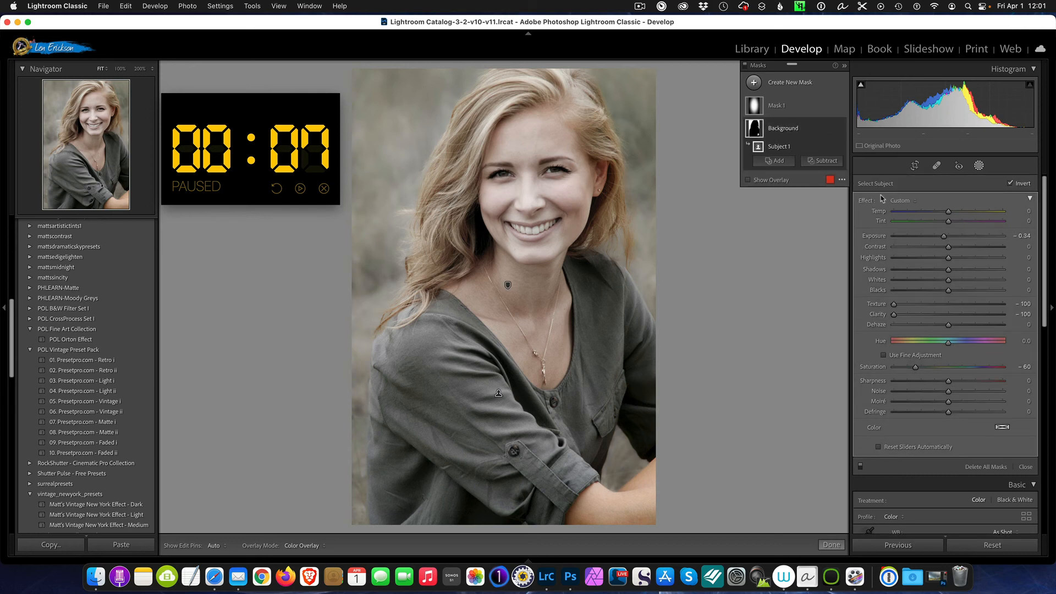
click(784, 130)
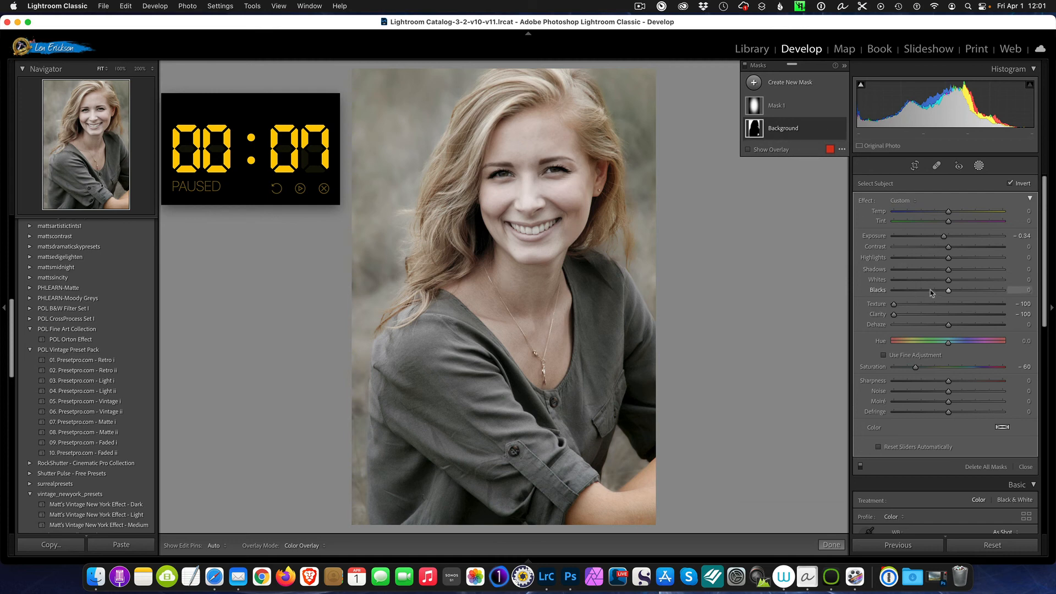
scroll(941, 318, down, 3)
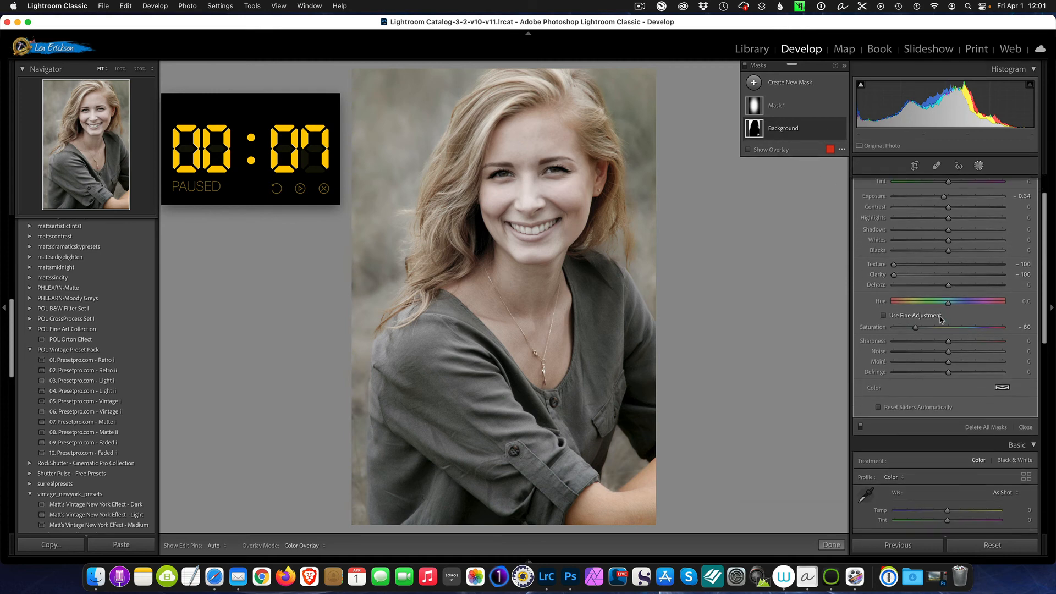
click(978, 168)
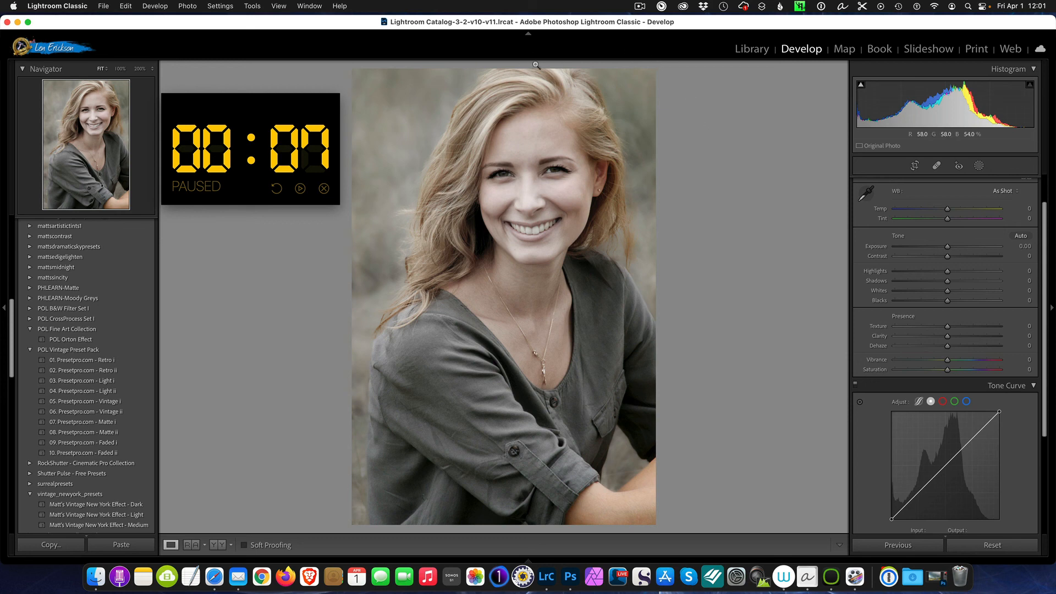
click(639, 7)
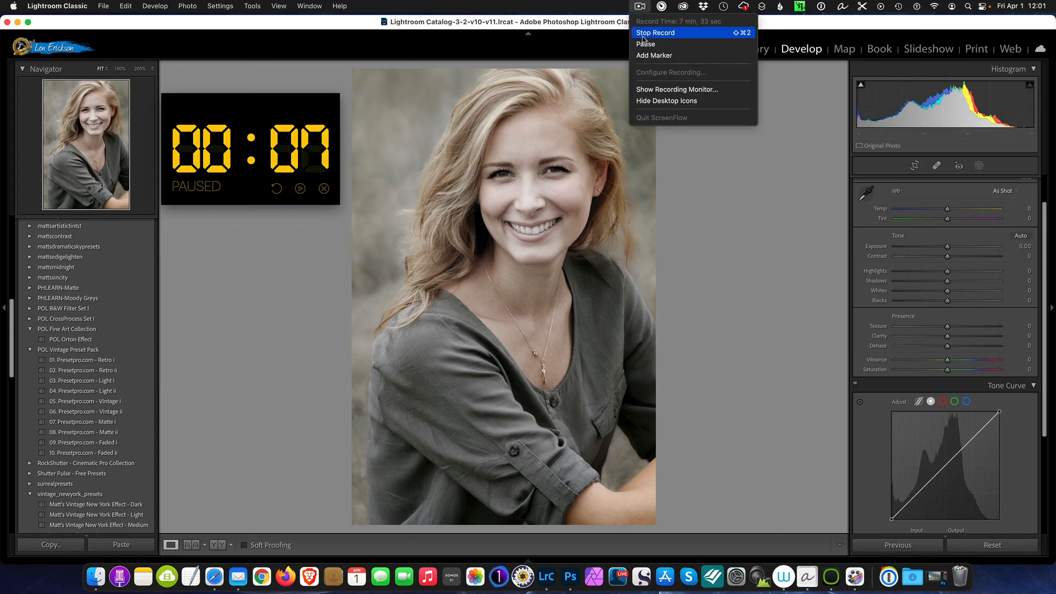